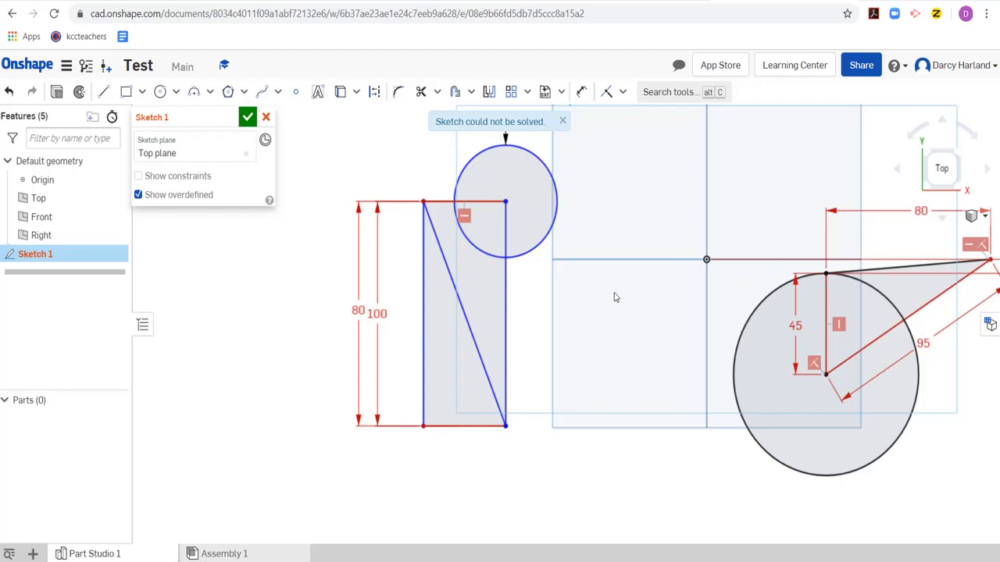
- Delete the redundant 80 mm height dimension from the narrow rectangle, moving its 100 mm dimension closer to the rectangle
{"action": "scroll", "coordinate": [614, 297], "scroll_direction": "down", "scroll_amount": 2}
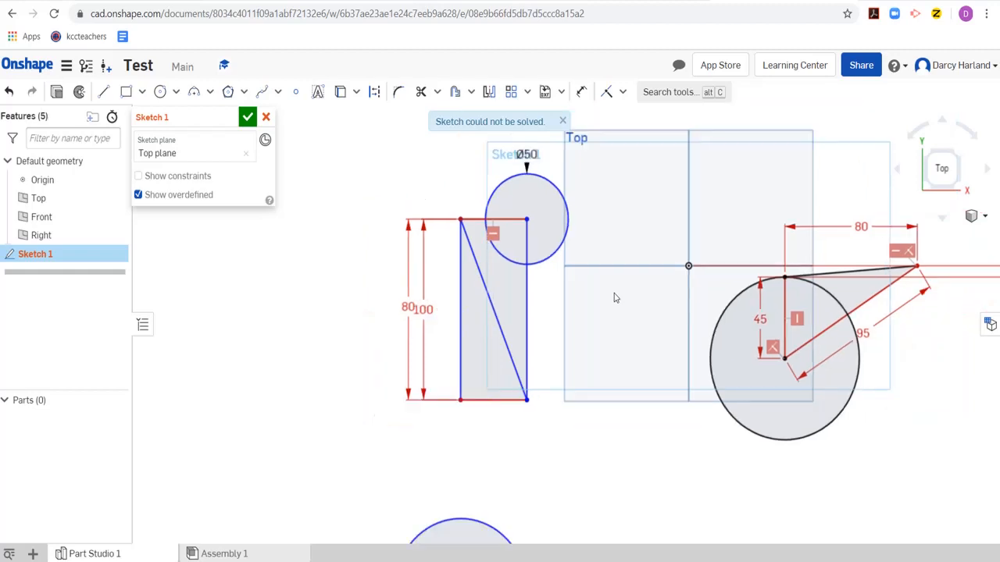
{"action": "scroll", "coordinate": [614, 297], "scroll_direction": "up", "scroll_amount": 2}
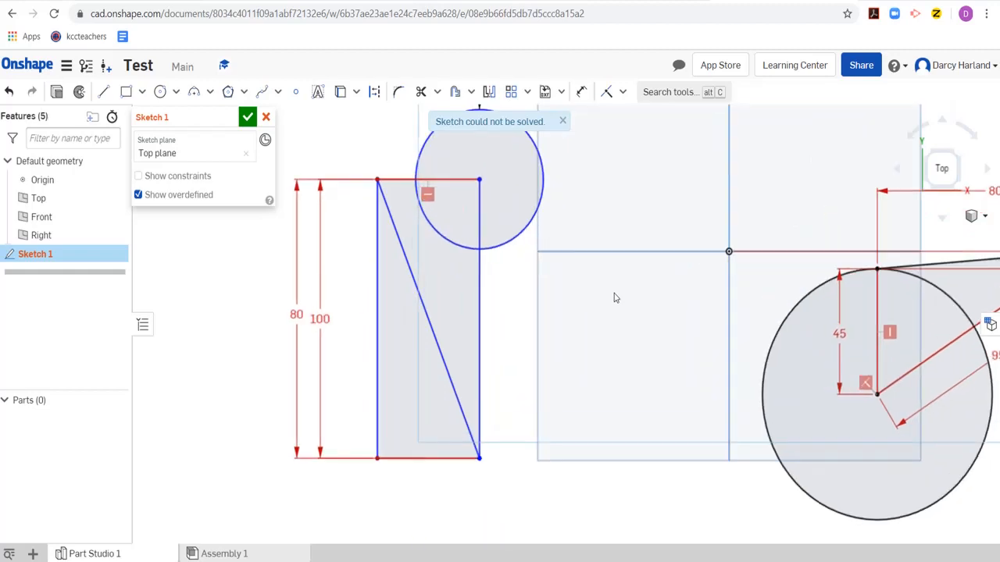
{"action": "scroll", "coordinate": [614, 298], "scroll_direction": "down", "scroll_amount": 1}
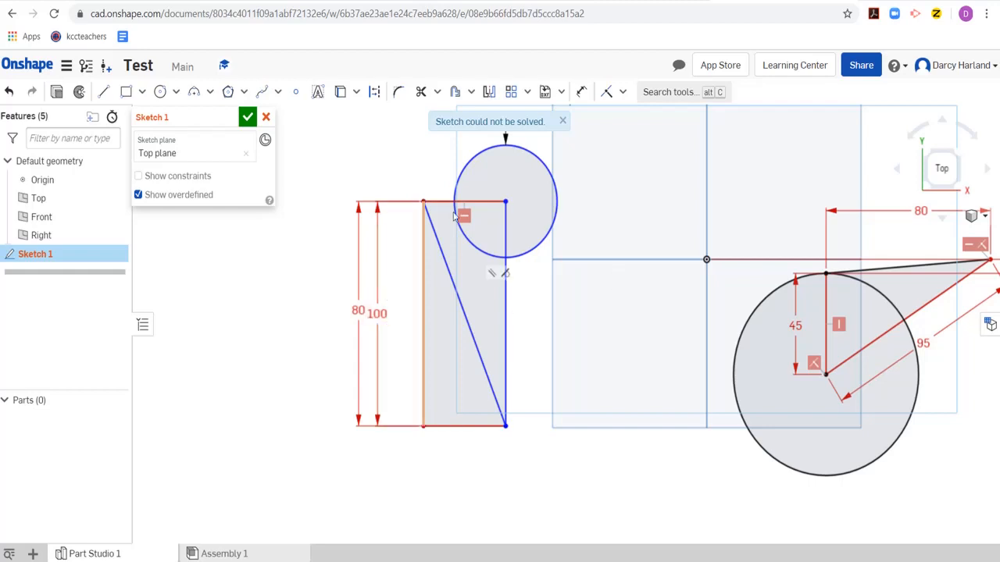
{"action": "scroll", "coordinate": [470, 200], "scroll_direction": "up", "scroll_amount": 3}
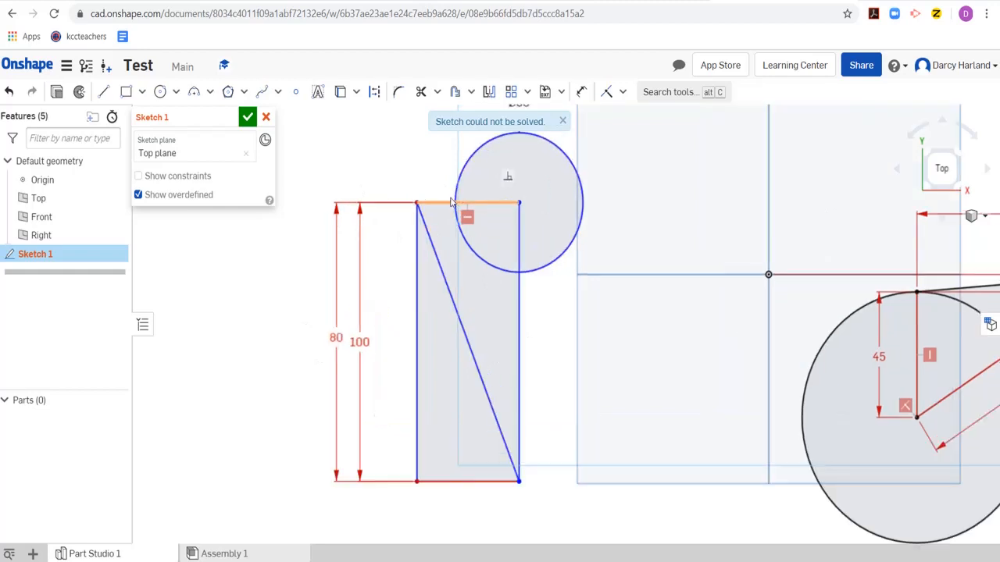
{"action": "scroll", "coordinate": [439, 219], "scroll_direction": "down", "scroll_amount": 2}
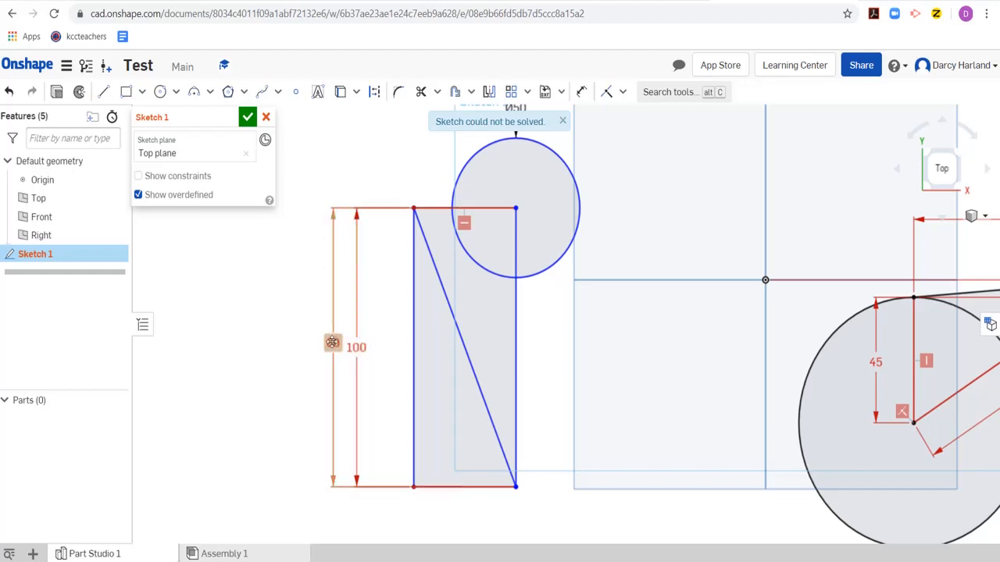
{"action": "left_click_drag", "start_coordinate": [360, 347], "coordinate": [374, 342]}
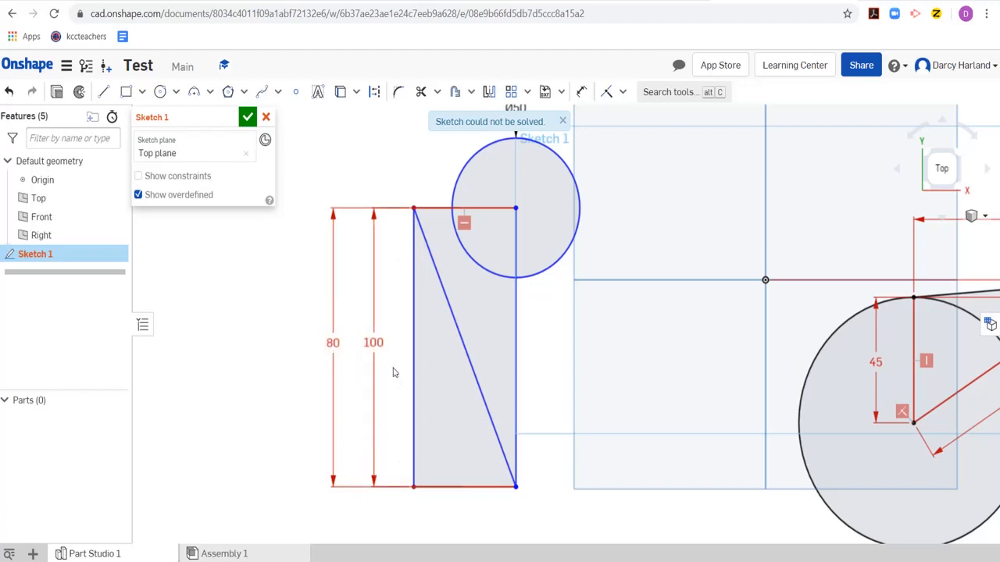
{"action": "left_click", "coordinate": [328, 345]}
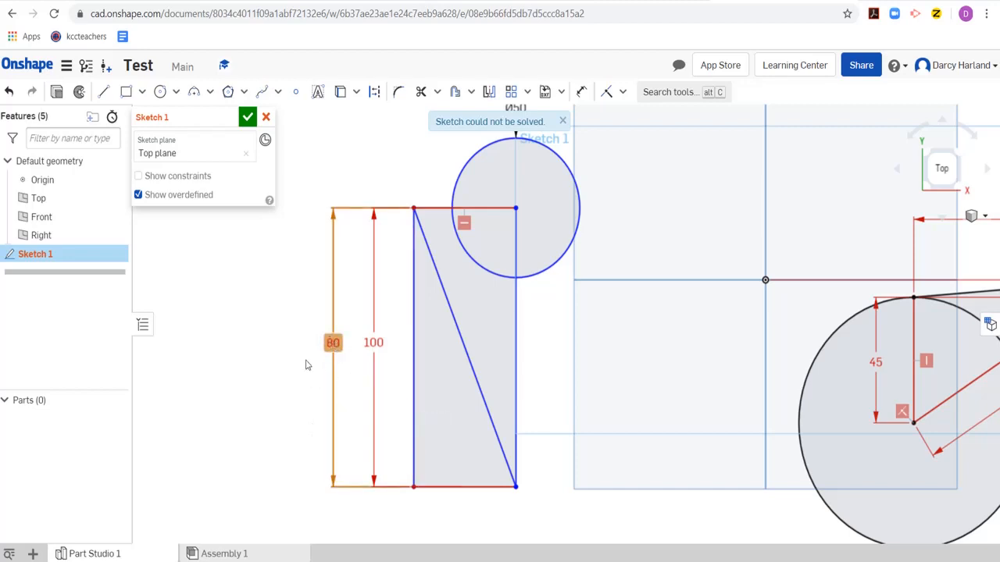
{"action": "key", "text": "Delete"}
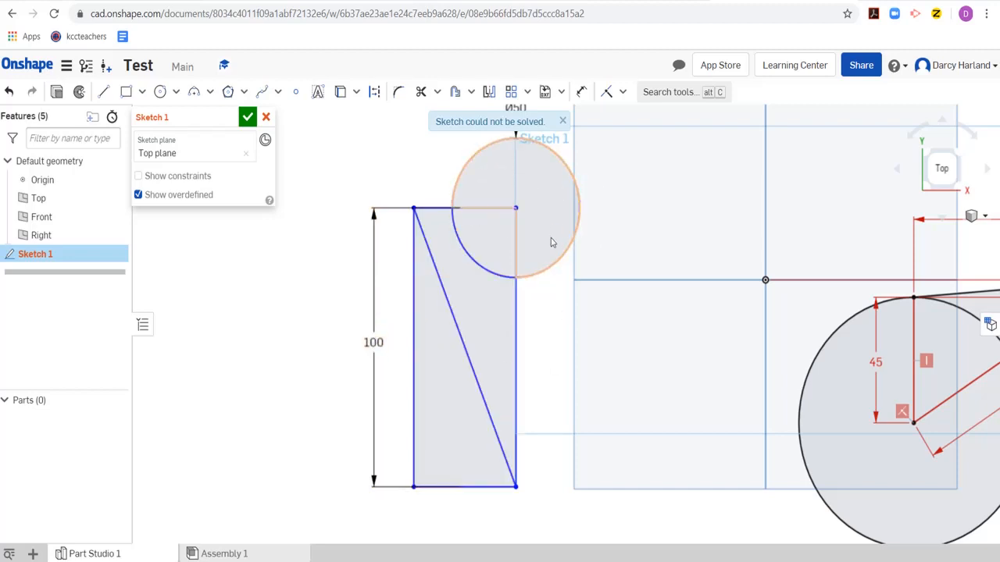
- Reposition the 0 dimension of the overdefined triangle-and-circle sketch below its extension lines
{"action": "scroll", "coordinate": [574, 254], "scroll_direction": "down", "scroll_amount": 3}
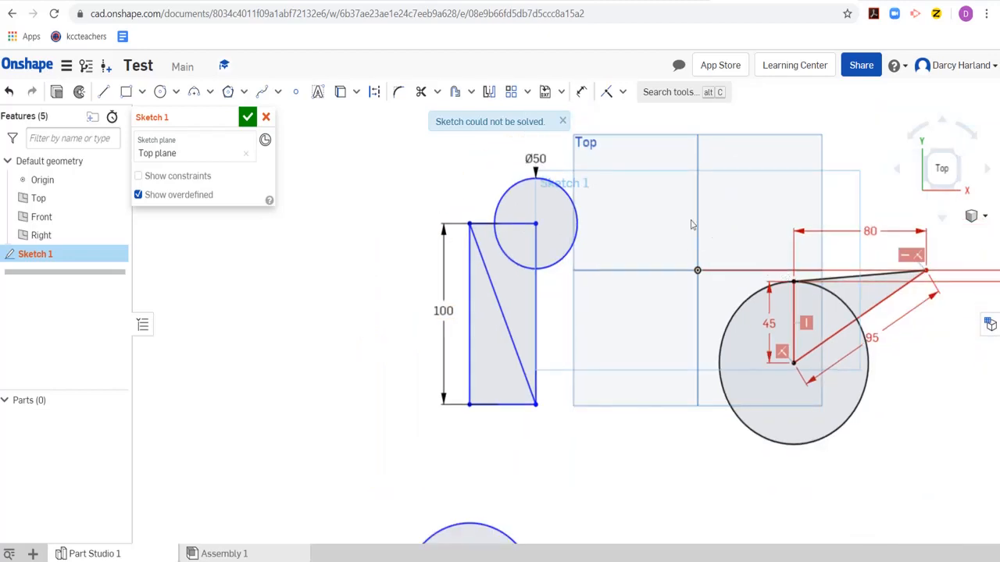
{"action": "mouse_move", "coordinate": [755, 191]}
{"action": "middle_mouse_down"}
{"action": "mouse_move", "coordinate": [736, 201]}
{"action": "mouse_move", "coordinate": [570, 170]}
{"action": "mouse_move", "coordinate": [476, 178]}
{"action": "middle_mouse_up"}
{"action": "scroll", "coordinate": [591, 273], "scroll_direction": "up", "scroll_amount": 3}
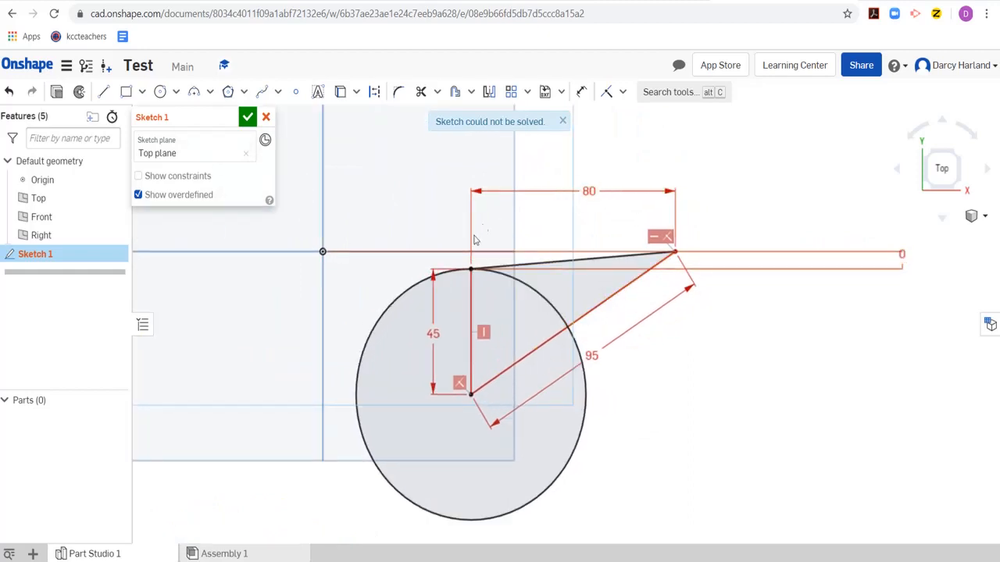
{"action": "scroll", "coordinate": [471, 280], "scroll_direction": "up", "scroll_amount": 3}
{"action": "scroll", "coordinate": [473, 281], "scroll_direction": "down", "scroll_amount": 2}
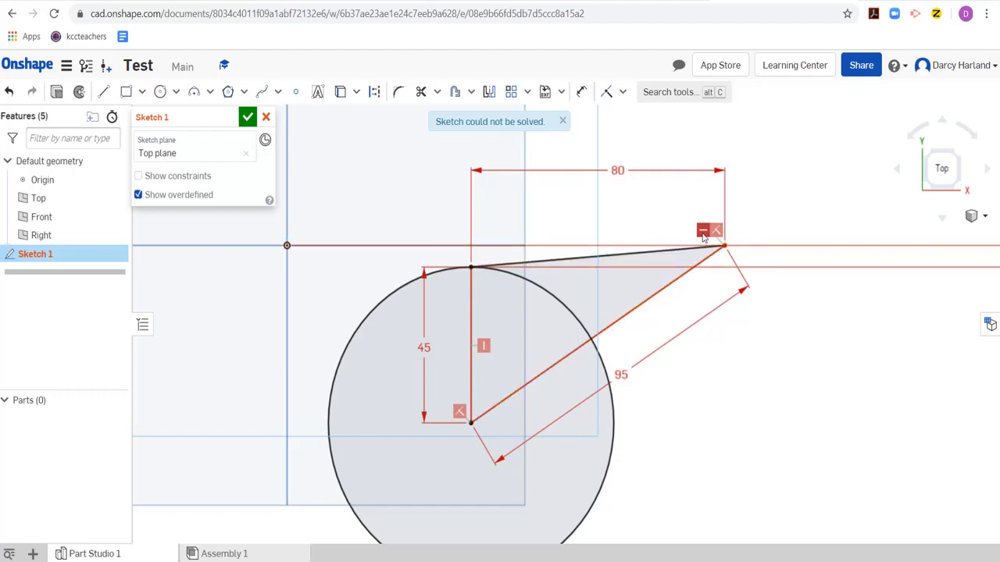
{"action": "scroll", "coordinate": [703, 237], "scroll_direction": "down", "scroll_amount": 2}
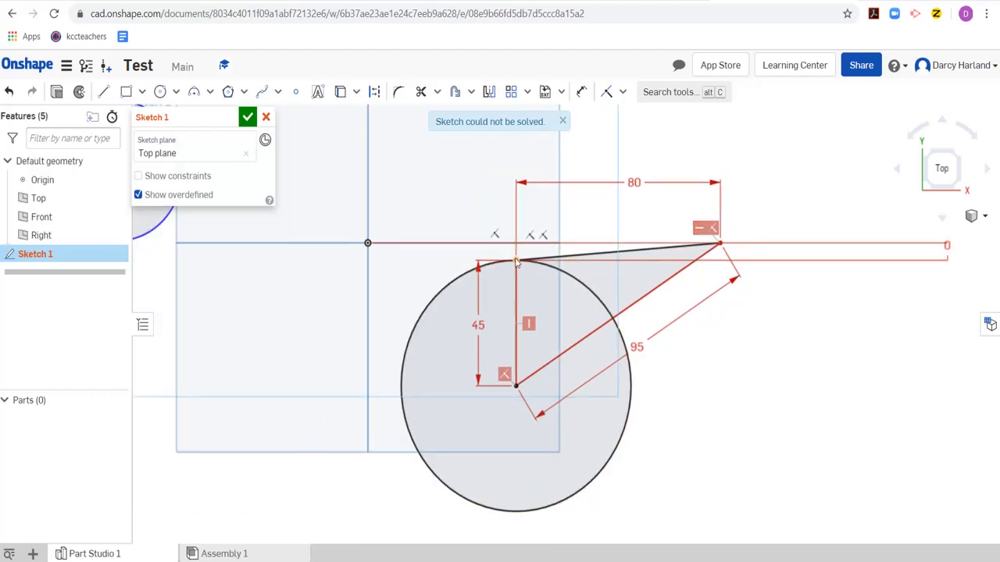
{"action": "scroll", "coordinate": [516, 264], "scroll_direction": "up", "scroll_amount": 2}
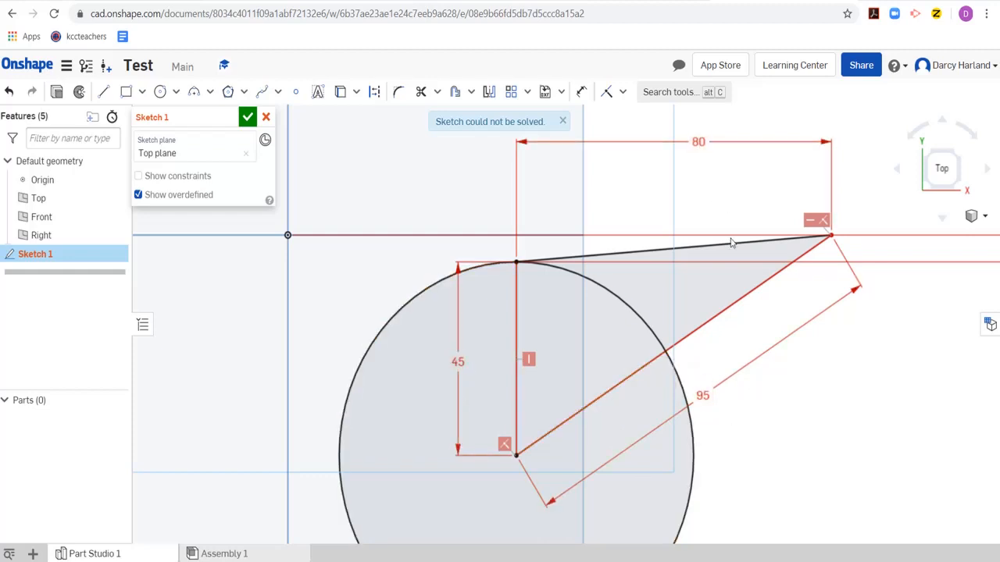
{"action": "scroll", "coordinate": [739, 308], "scroll_direction": "down", "scroll_amount": 2}
{"action": "scroll", "coordinate": [884, 295], "scroll_direction": "up", "scroll_amount": 1}
{"action": "mouse_move", "coordinate": [878, 319]}
{"action": "middle_mouse_down"}
{"action": "mouse_move", "coordinate": [810, 333]}
{"action": "mouse_move", "coordinate": [709, 299]}
{"action": "middle_mouse_up"}
{"action": "mouse_move", "coordinate": [887, 258]}
{"action": "left_mouse_down"}
{"action": "mouse_move", "coordinate": [919, 252]}
{"action": "mouse_move", "coordinate": [877, 255]}
{"action": "mouse_move", "coordinate": [874, 313]}
{"action": "left_mouse_up"}
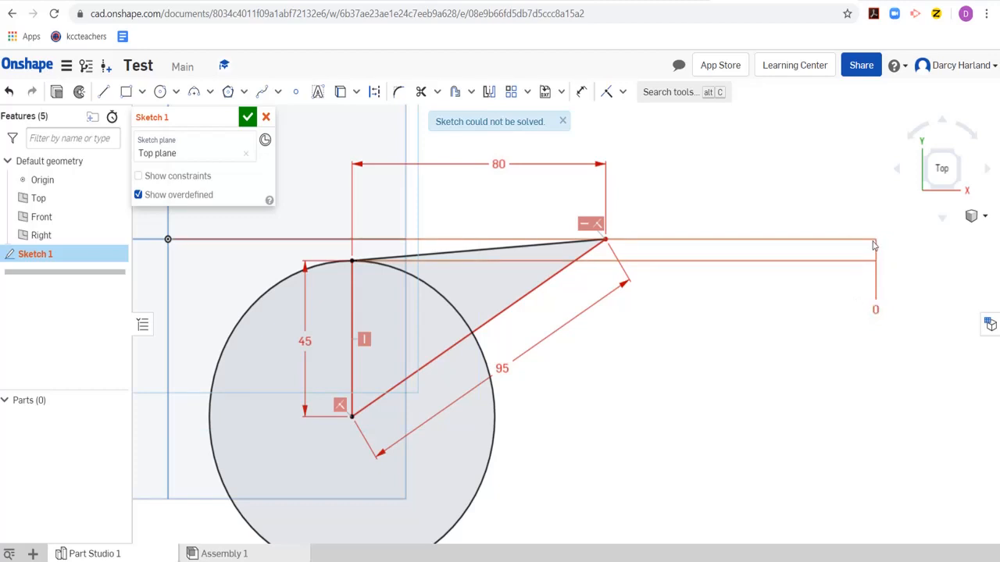
- Try deleting the 0 dimension between the origin and the circle's top point, and undo the deletion
{"action": "left_click", "coordinate": [878, 310]}
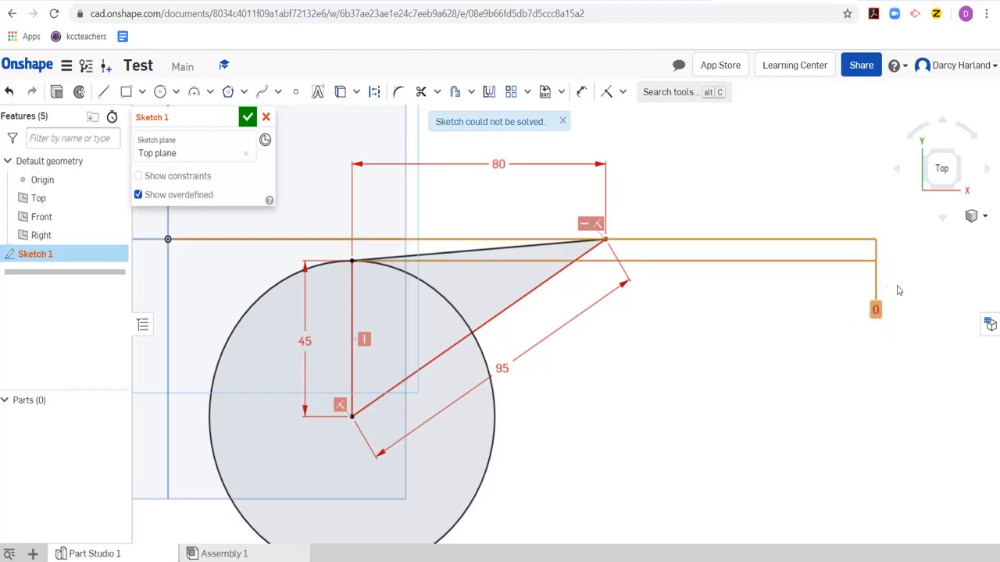
{"action": "key", "text": "Delete"}
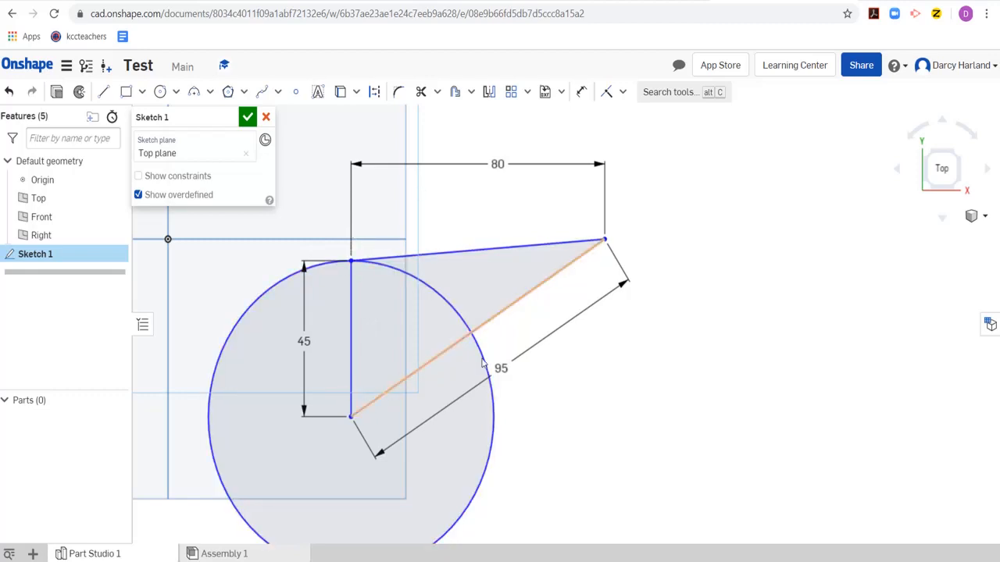
{"action": "key", "text": "ctrl+z"}
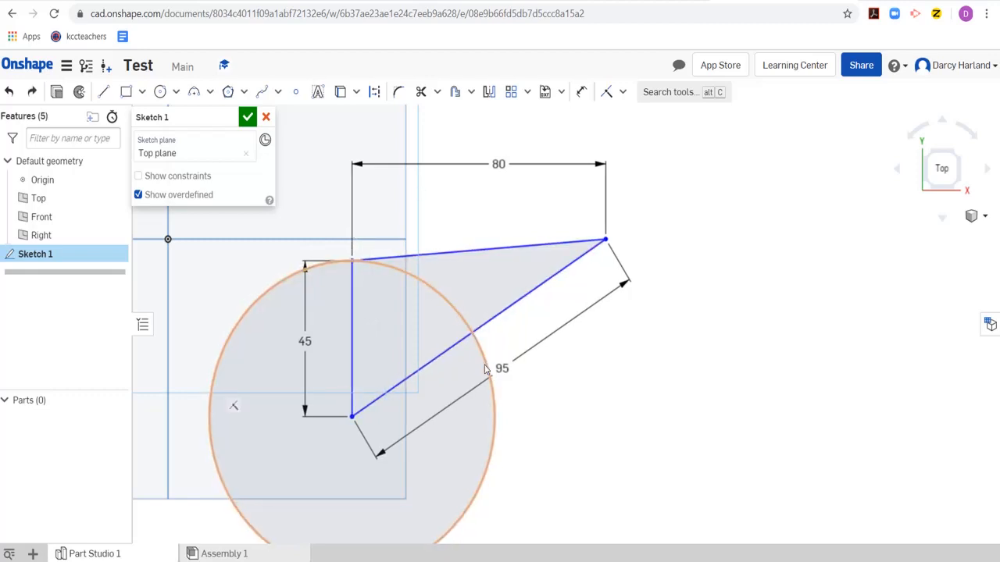
{"action": "key", "text": "ctrl+z"}
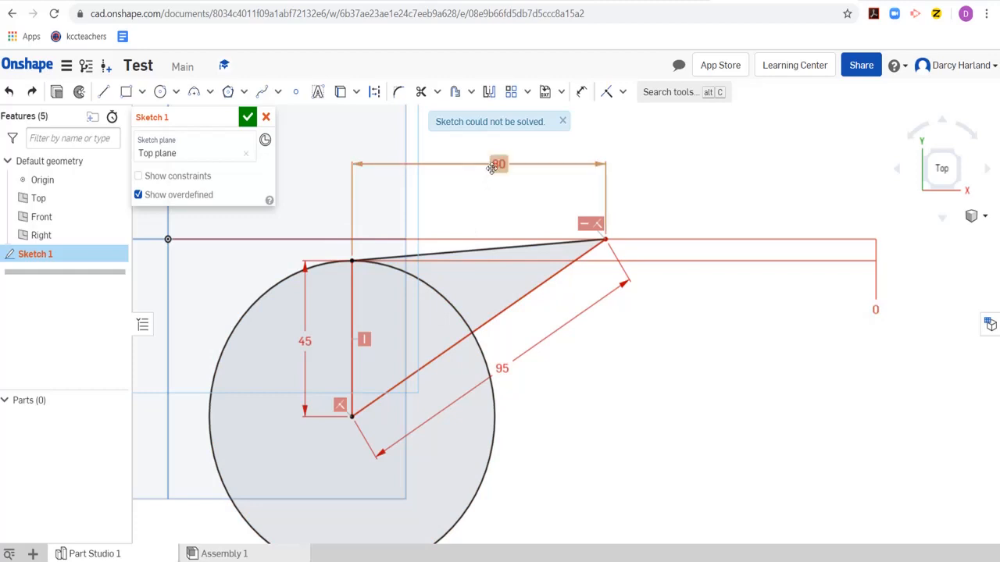
- Delete the 95 mm dimension from the triangle's slanted side and shift the 0 dimension closer to the triangle
{"action": "left_click", "coordinate": [498, 363]}
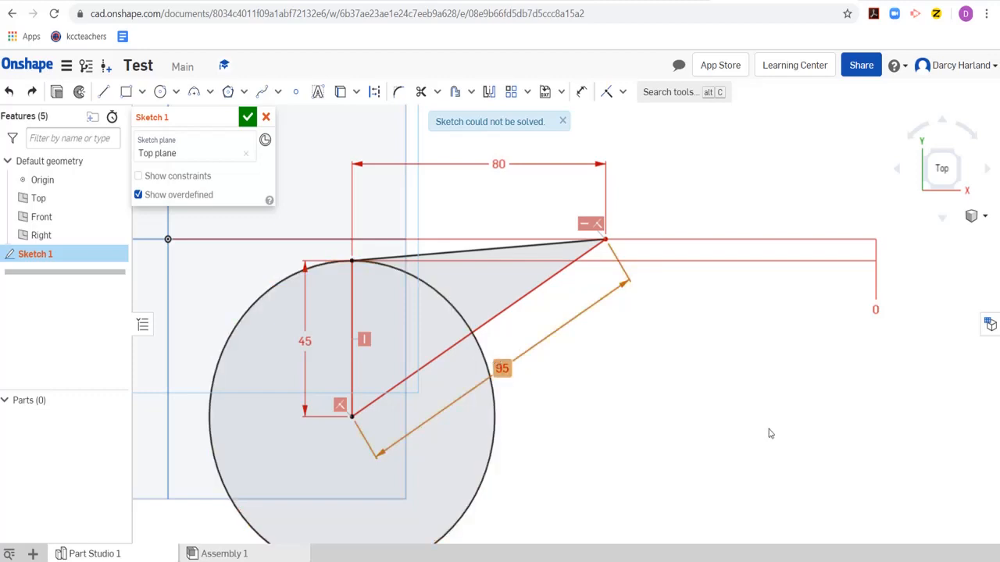
{"action": "key", "text": "Delete"}
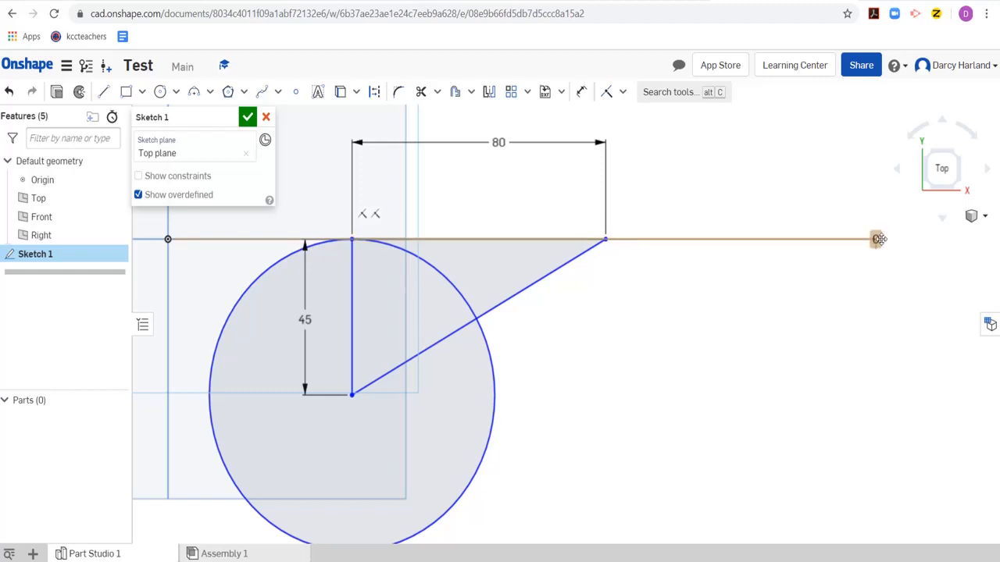
{"action": "left_click_drag", "start_coordinate": [875, 239], "coordinate": [855, 295]}
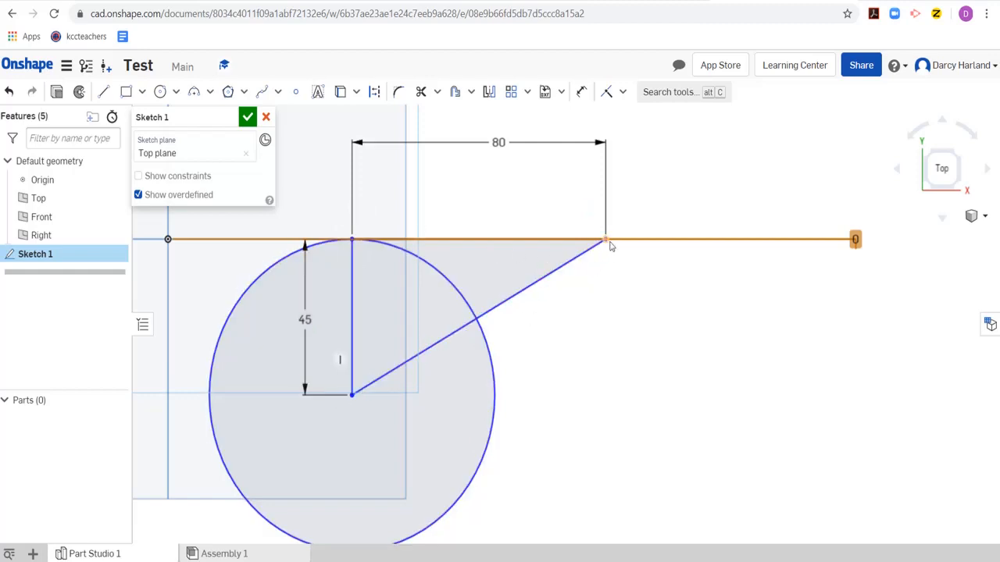
- Add a driven aligned dimension between the circle's centre and the triangle's far corner, placed close to the slanted side
{"action": "left_click", "coordinate": [581, 92]}
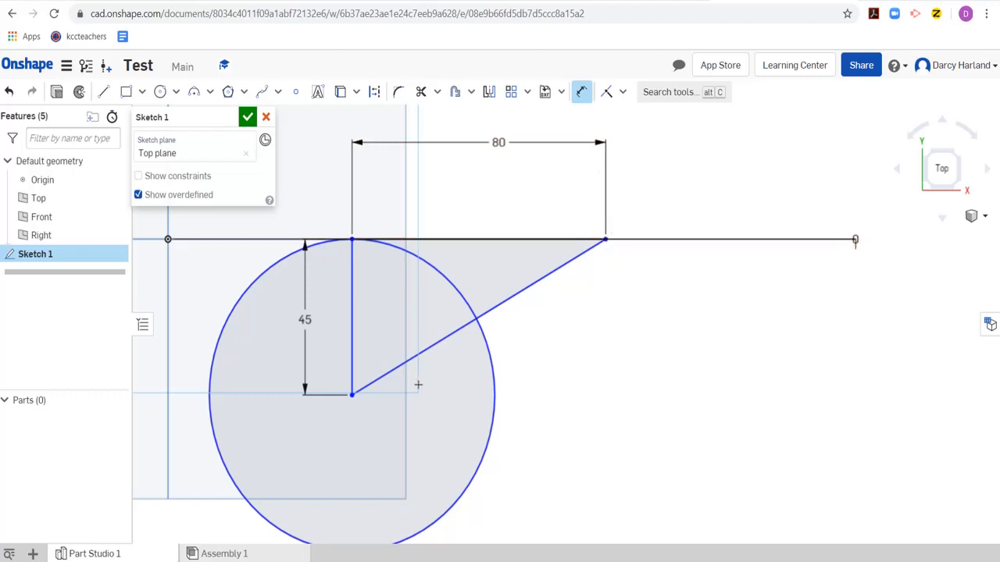
{"action": "left_click", "coordinate": [350, 396]}
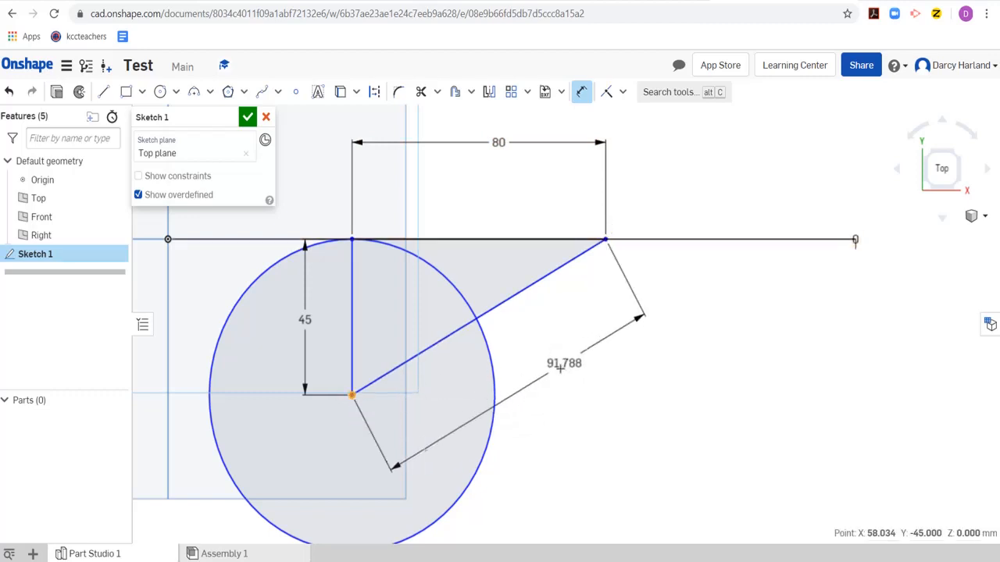
{"action": "left_click", "coordinate": [553, 387]}
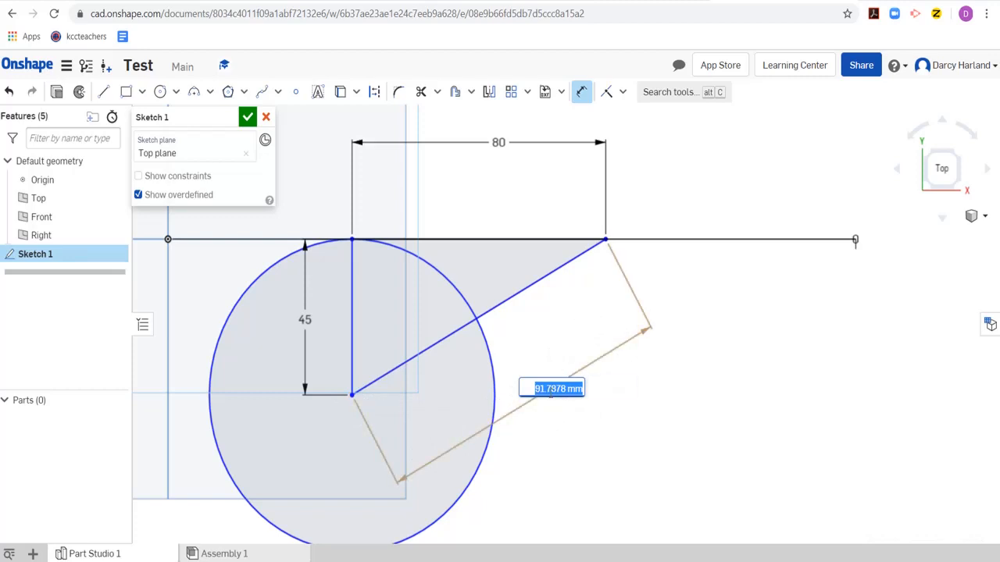
{"action": "left_click", "coordinate": [544, 301]}
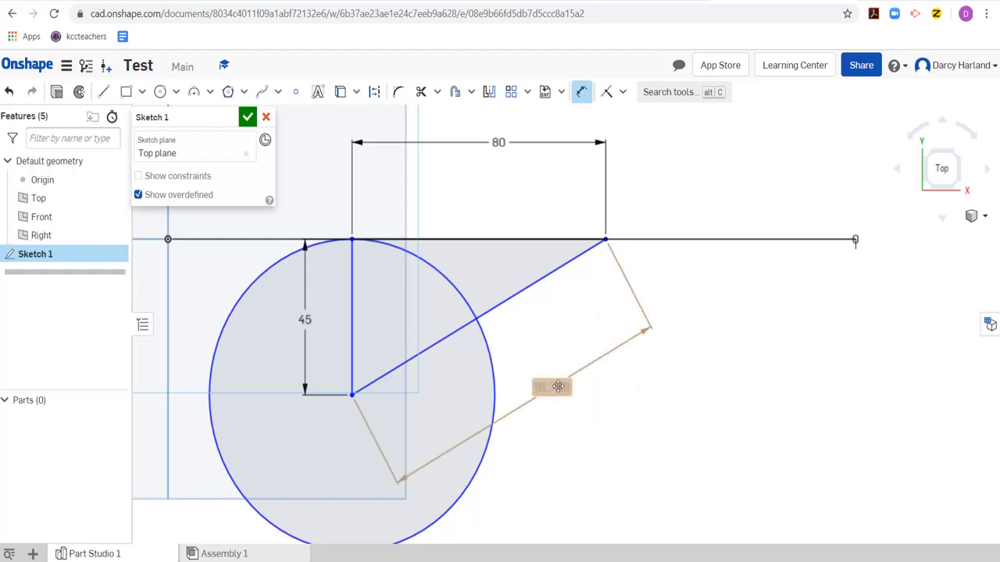
{"action": "left_click_drag", "start_coordinate": [544, 383], "coordinate": [563, 325]}
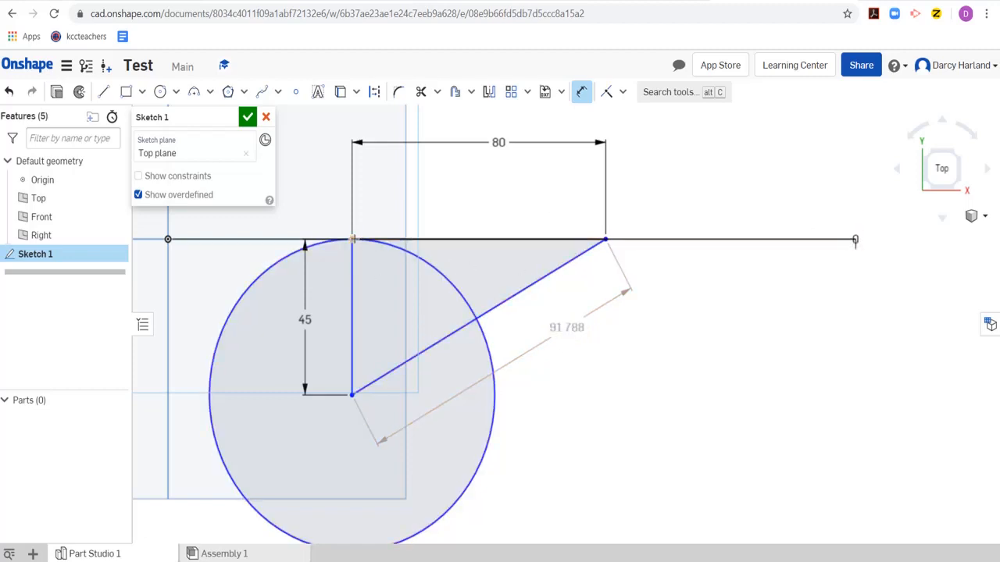
- Try a corner rectangle about 38.4 by 11.3 mm from the 80 mm circle's edge to its centre, and undo it
{"action": "scroll", "coordinate": [352, 238], "scroll_direction": "down", "scroll_amount": 4}
{"action": "middle_click_drag", "start_coordinate": [481, 366], "coordinate": [667, 276]}
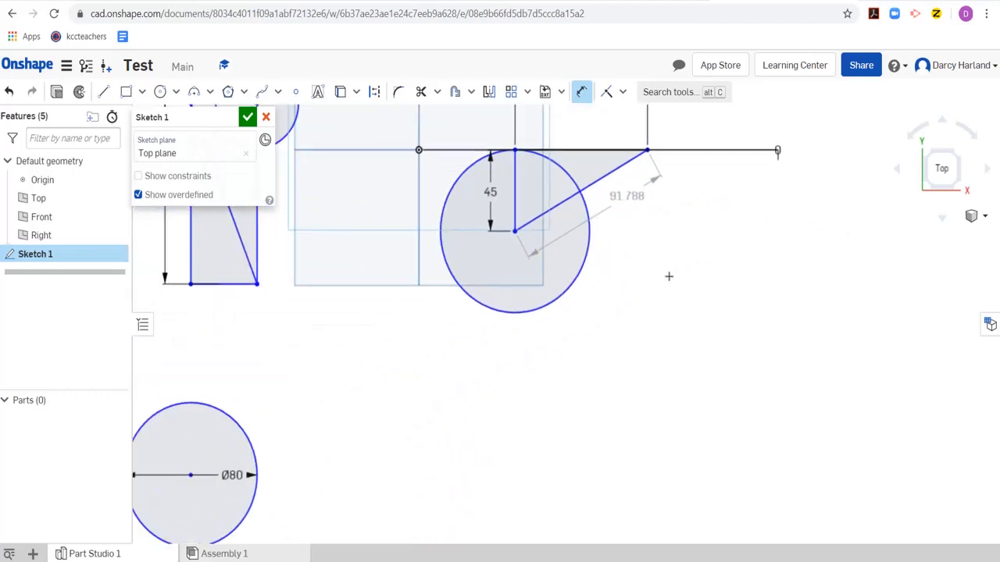
{"action": "scroll", "coordinate": [335, 290], "scroll_direction": "down", "scroll_amount": 4}
{"action": "scroll", "coordinate": [240, 341], "scroll_direction": "up", "scroll_amount": 4}
{"action": "scroll", "coordinate": [240, 341], "scroll_direction": "up", "scroll_amount": 2}
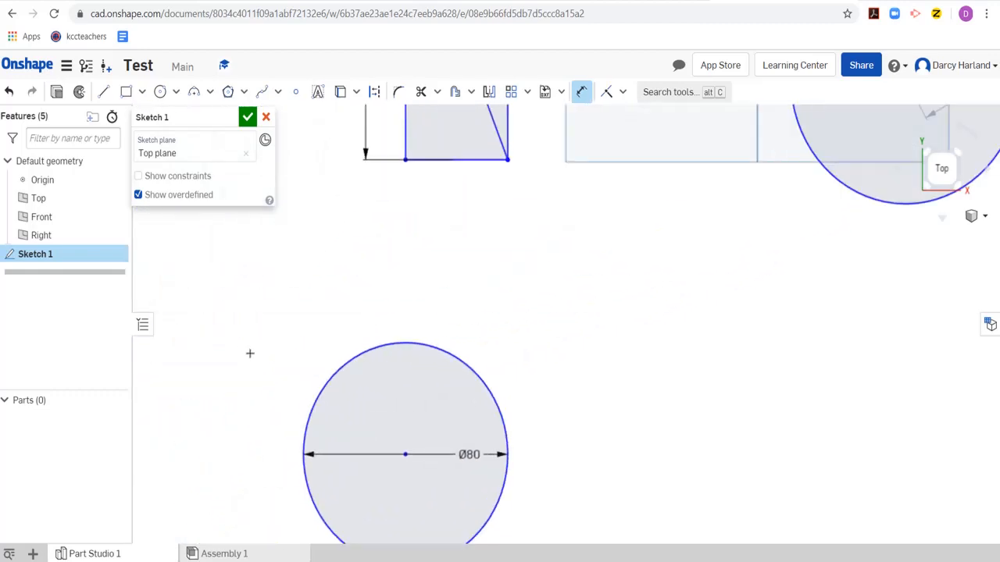
{"action": "scroll", "coordinate": [365, 369], "scroll_direction": "down", "scroll_amount": 1}
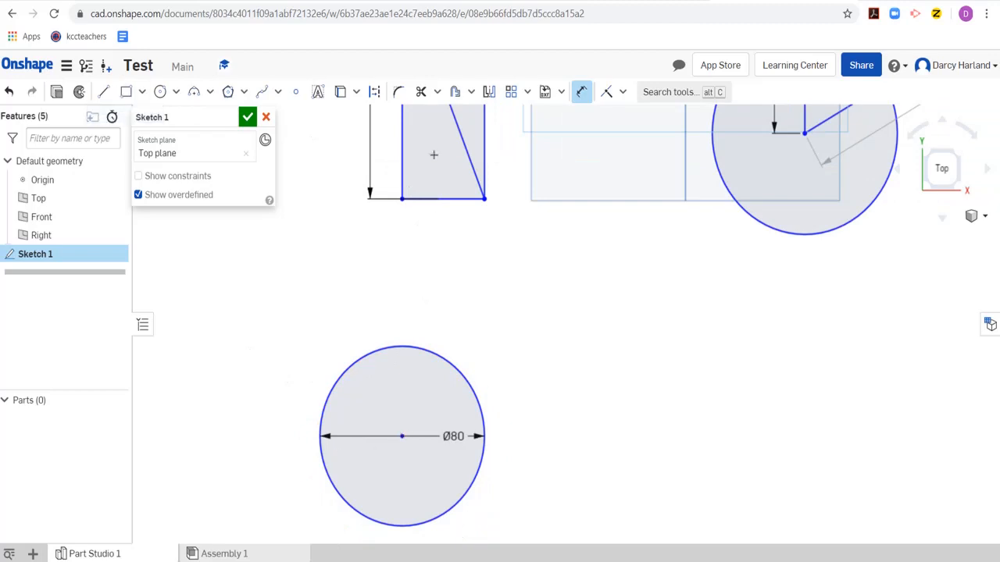
{"action": "left_click", "coordinate": [126, 91]}
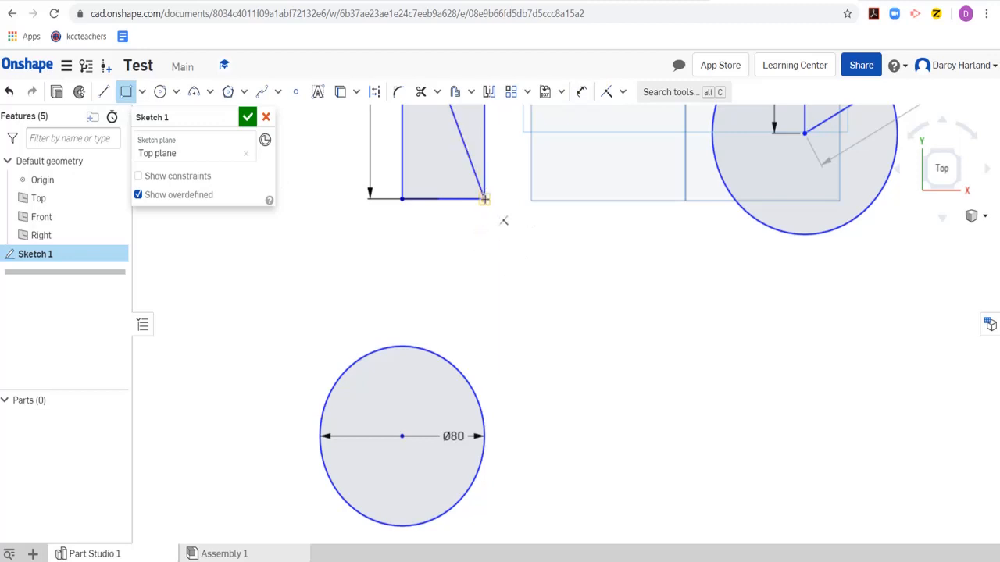
{"action": "left_click", "coordinate": [482, 412]}
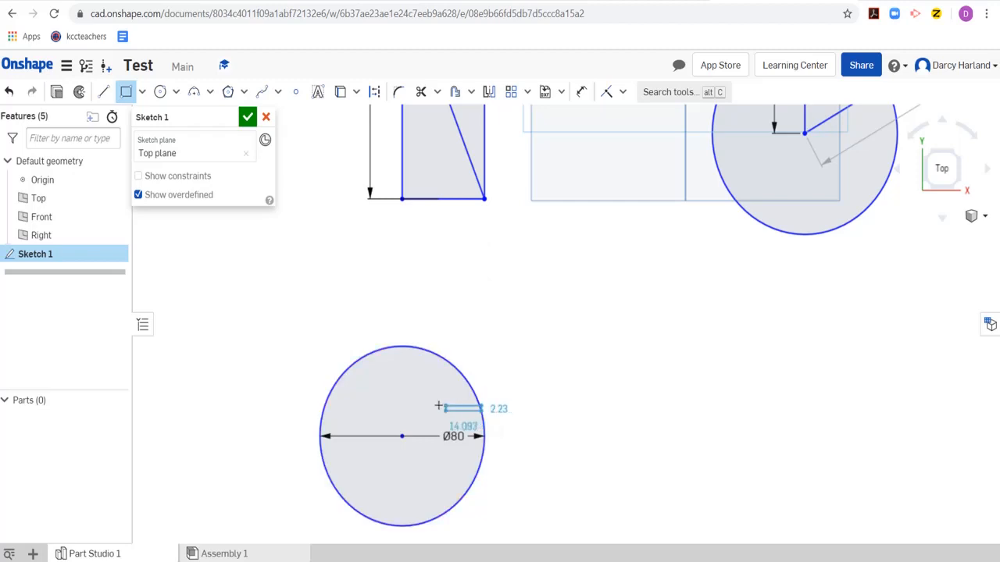
{"action": "left_click", "coordinate": [401, 434]}
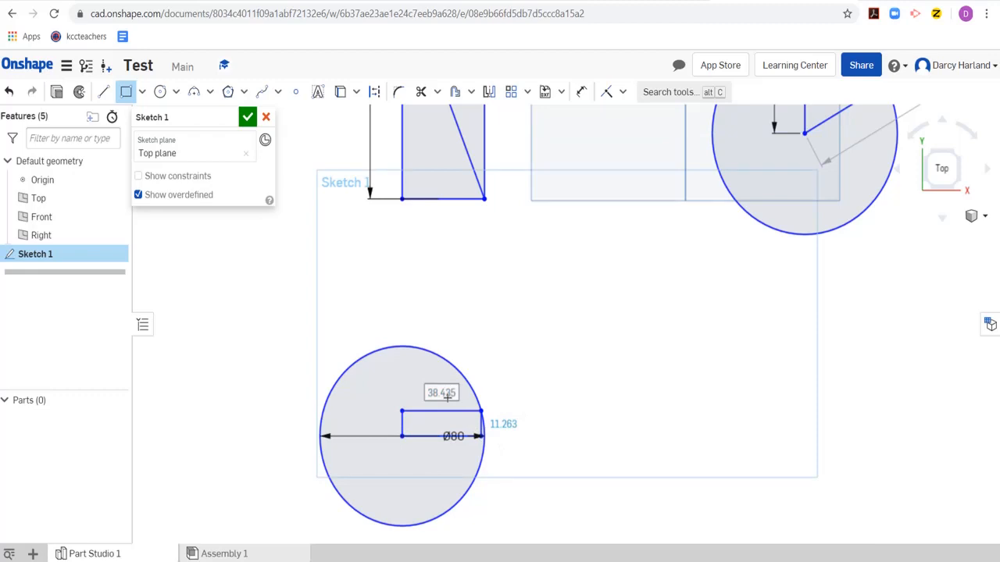
{"action": "key", "text": "Escape"}
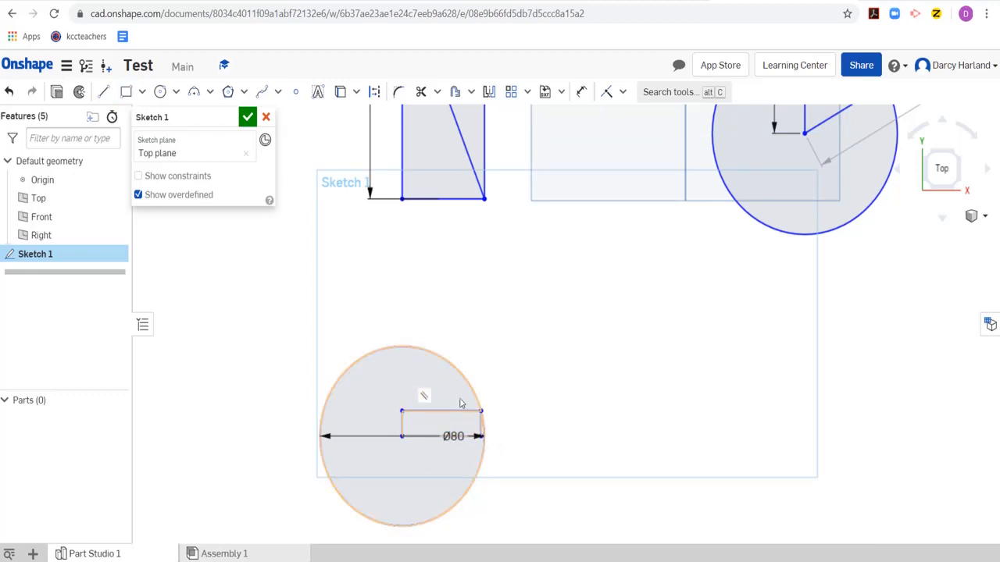
{"action": "key", "text": "ctrl+z"}
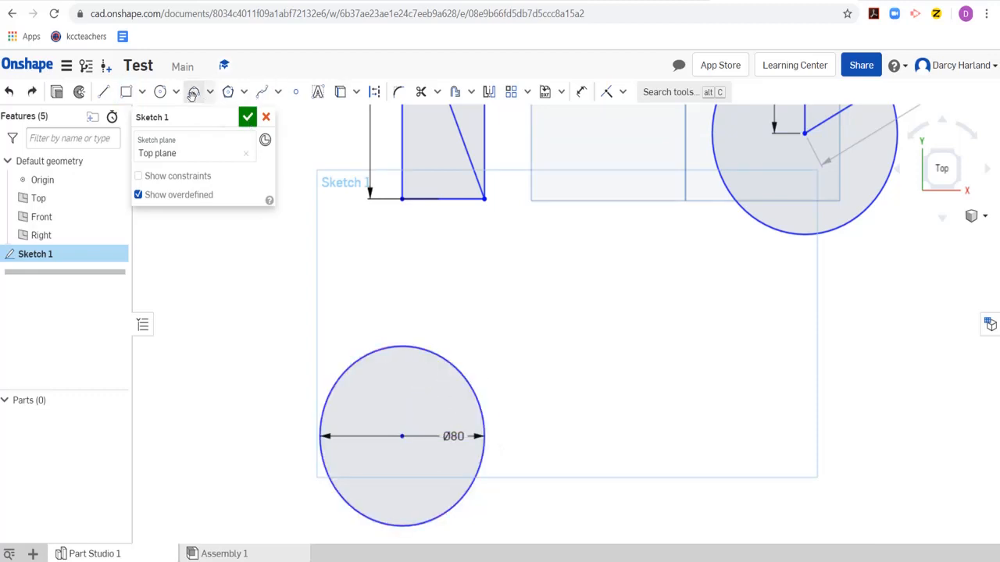
- Draw a corner rectangle from the 80 mm circle's rightmost edge point to its centre, with a height of 20 and a width of 50
{"action": "left_click", "coordinate": [126, 91]}
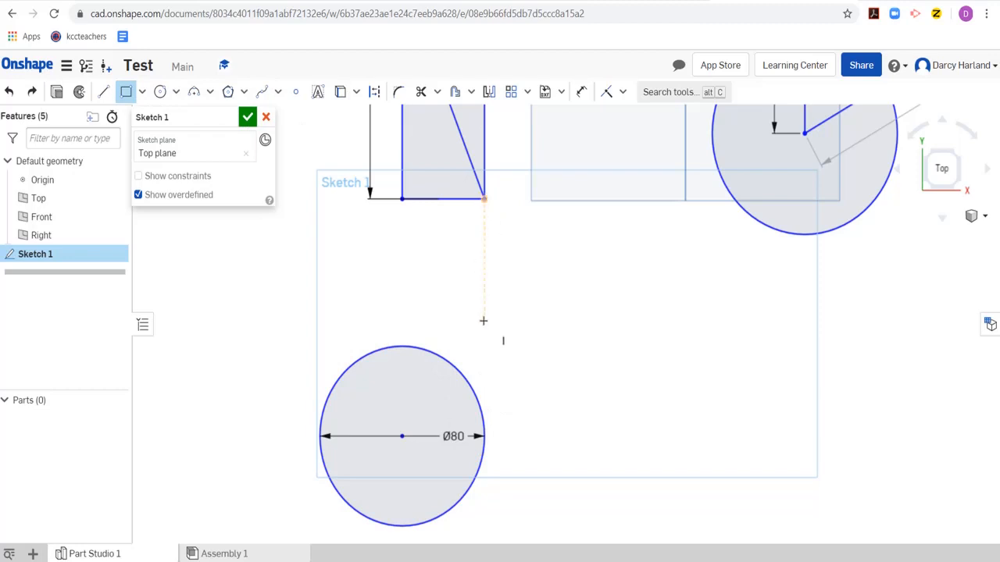
{"action": "left_click", "coordinate": [483, 436]}
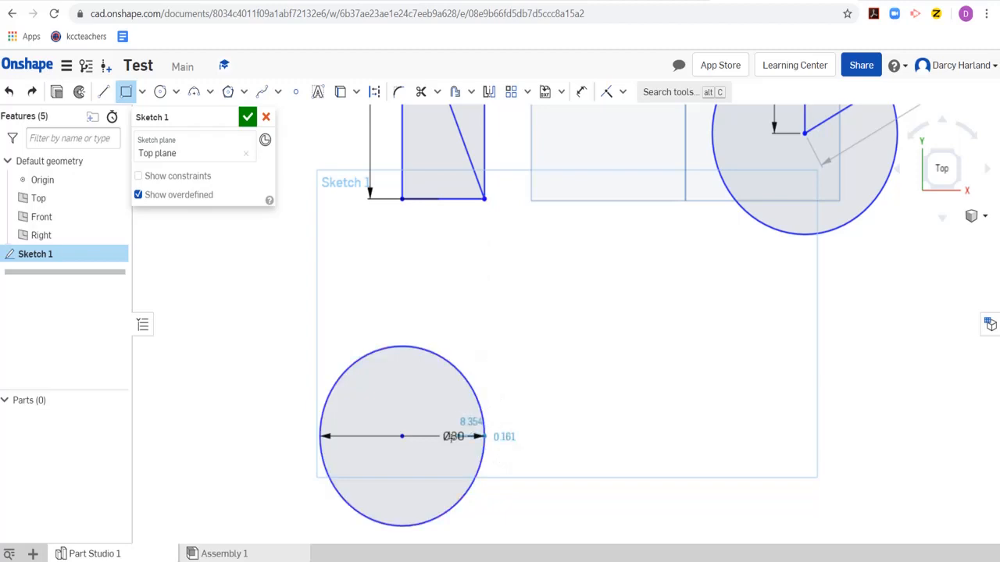
{"action": "left_click", "coordinate": [401, 436]}
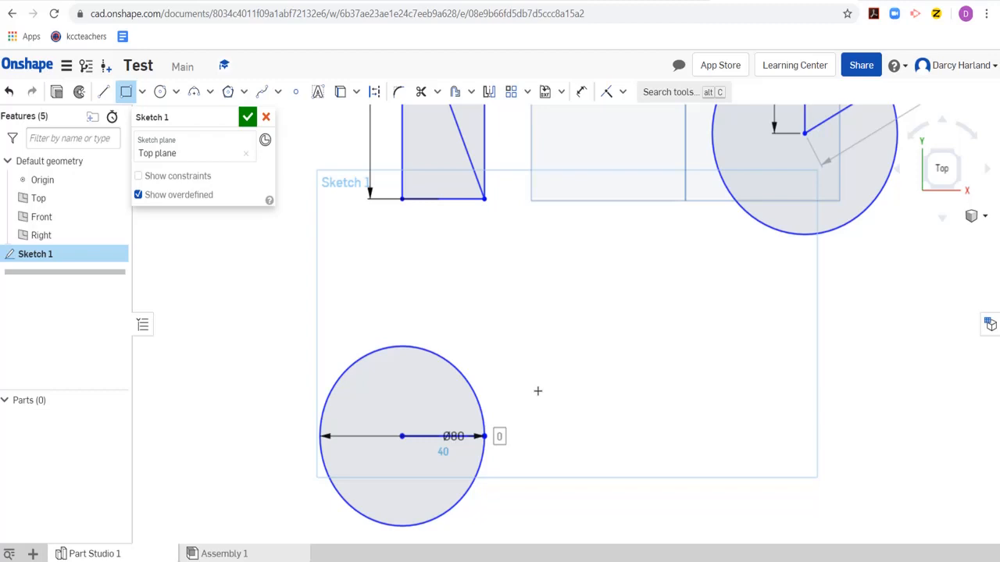
{"action": "type", "text": "20"}
{"action": "key", "text": "Return"}
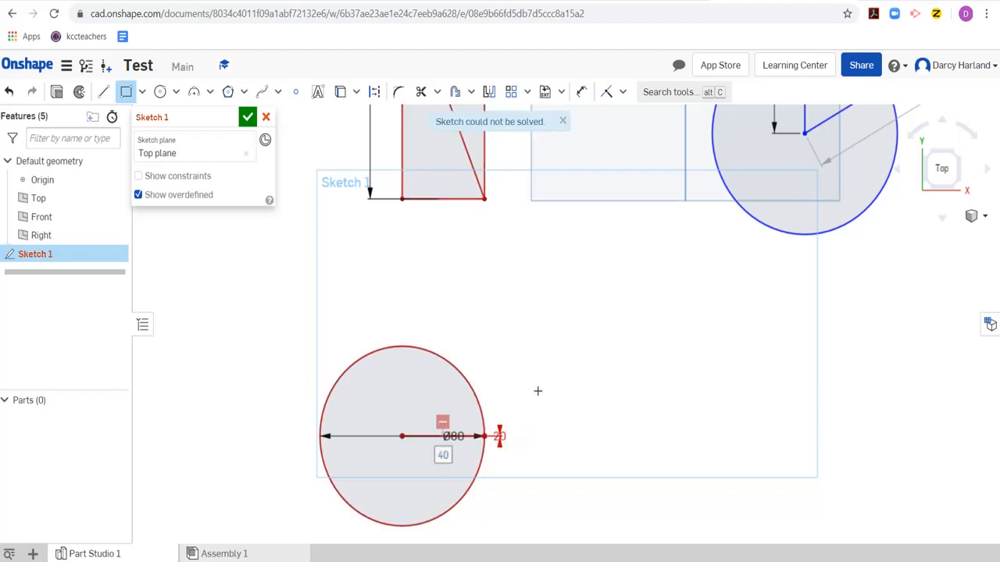
{"action": "type", "text": "50"}
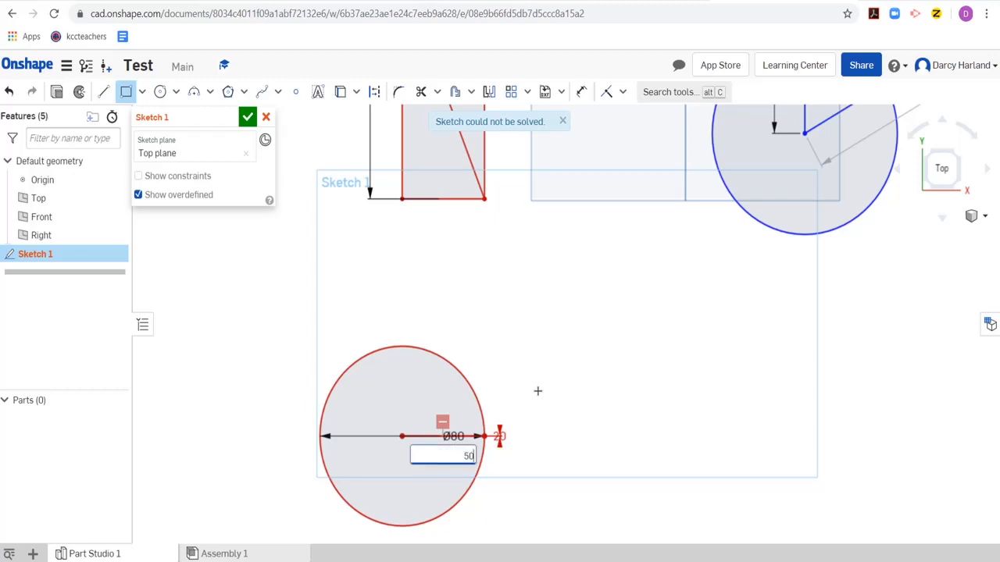
{"action": "key", "text": "Return"}
- Examine the red constraint symbols along the flattened rectangle and at its ends, then leave the rectangle command
{"action": "scroll", "coordinate": [445, 468], "scroll_direction": "up", "scroll_amount": 5}
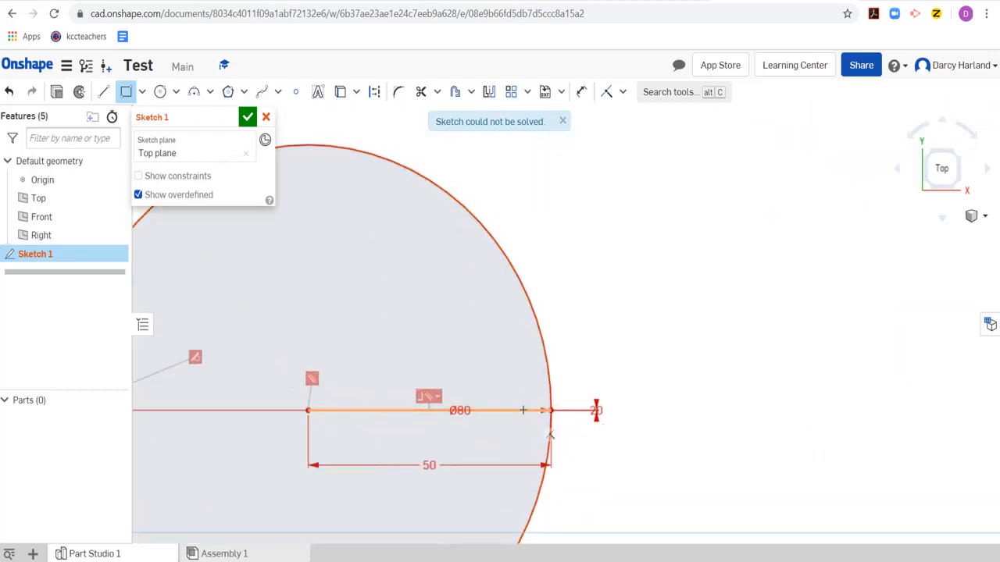
{"action": "scroll", "coordinate": [564, 365], "scroll_direction": "down", "scroll_amount": 4}
{"action": "scroll", "coordinate": [582, 402], "scroll_direction": "up", "scroll_amount": 5}
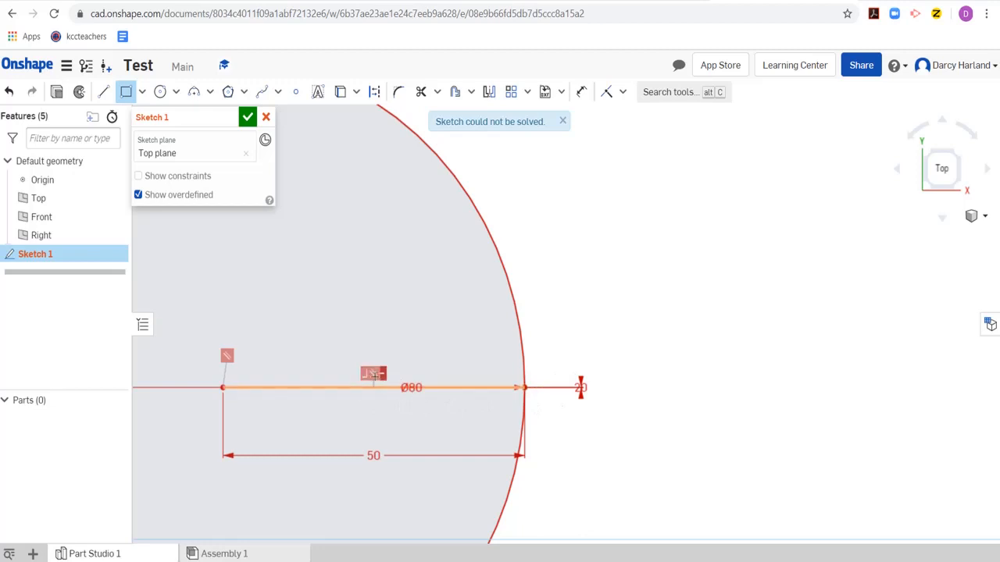
{"action": "scroll", "coordinate": [429, 470], "scroll_direction": "up", "scroll_amount": 2}
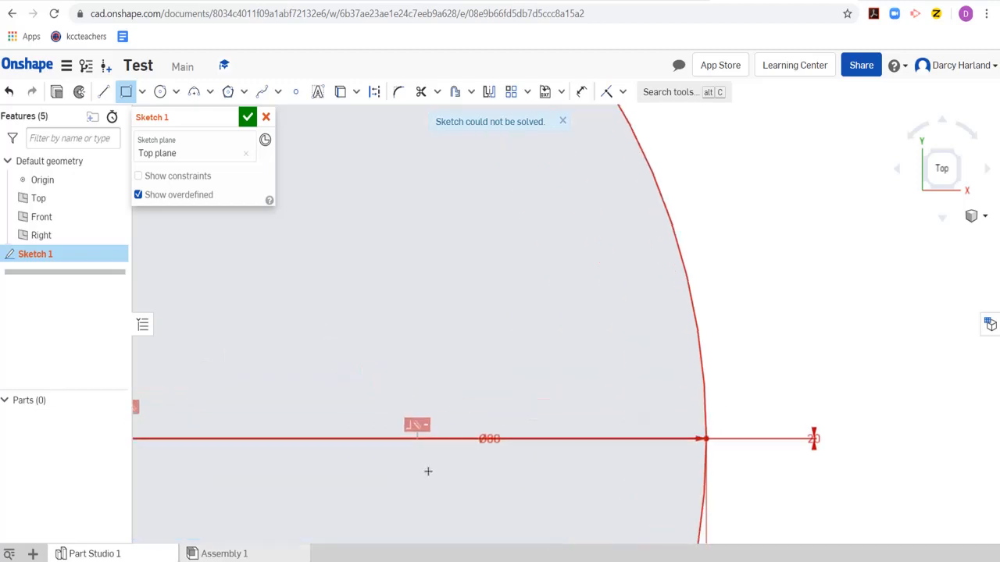
{"action": "scroll", "coordinate": [405, 432], "scroll_direction": "up", "scroll_amount": 2}
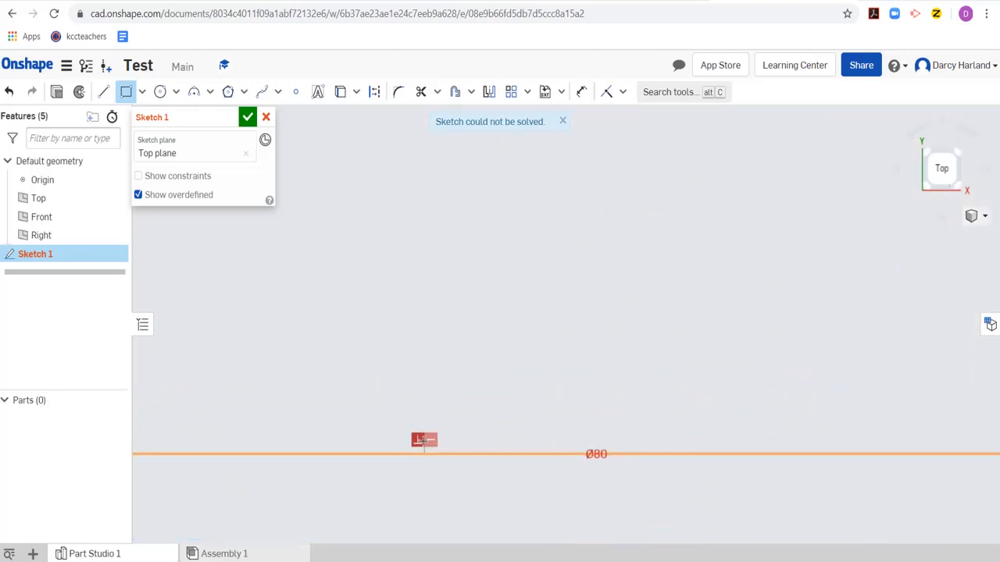
{"action": "scroll", "coordinate": [415, 434], "scroll_direction": "down", "scroll_amount": 2}
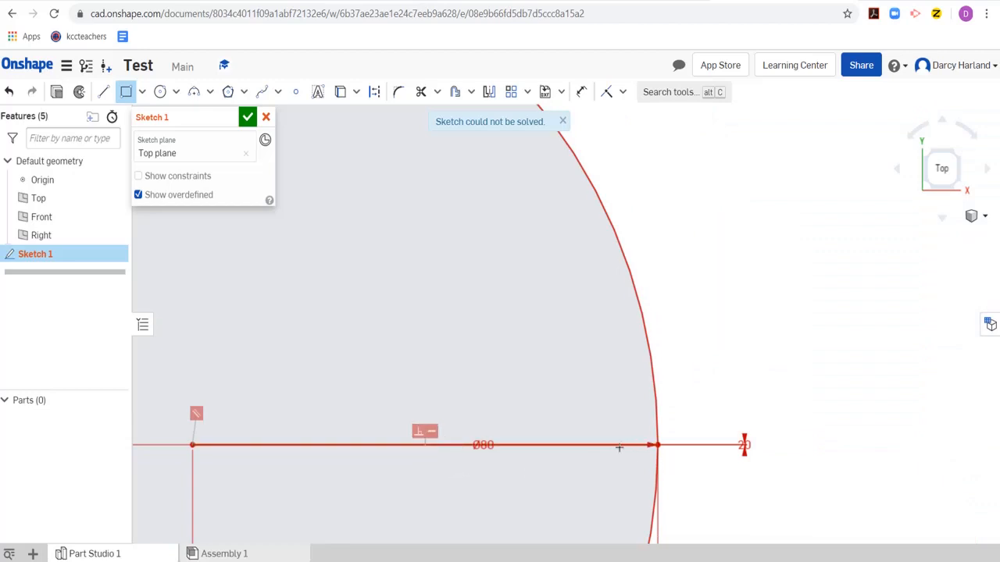
{"action": "scroll", "coordinate": [421, 447], "scroll_direction": "down", "scroll_amount": 2}
{"action": "scroll", "coordinate": [375, 474], "scroll_direction": "up", "scroll_amount": 3}
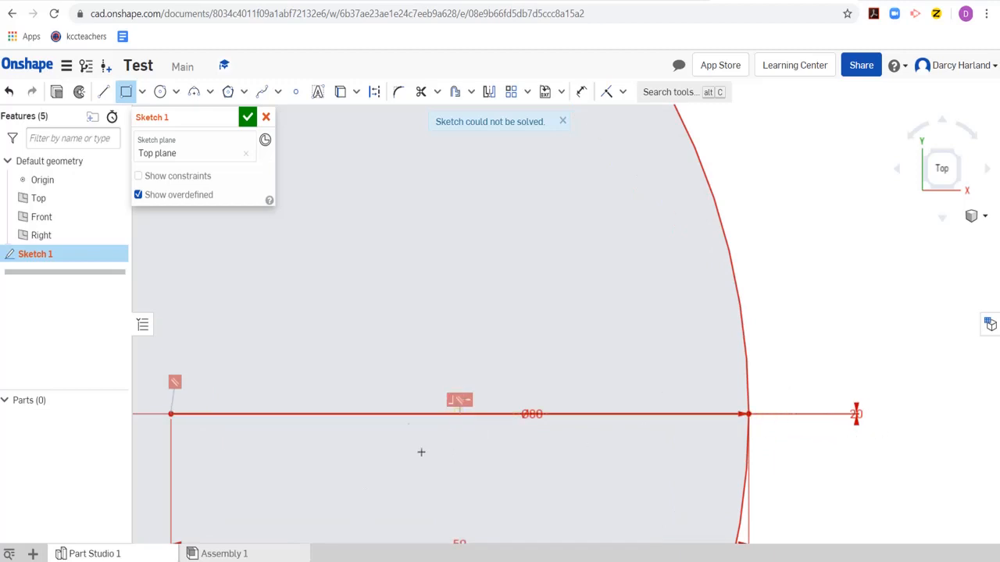
{"action": "key", "text": "Escape"}
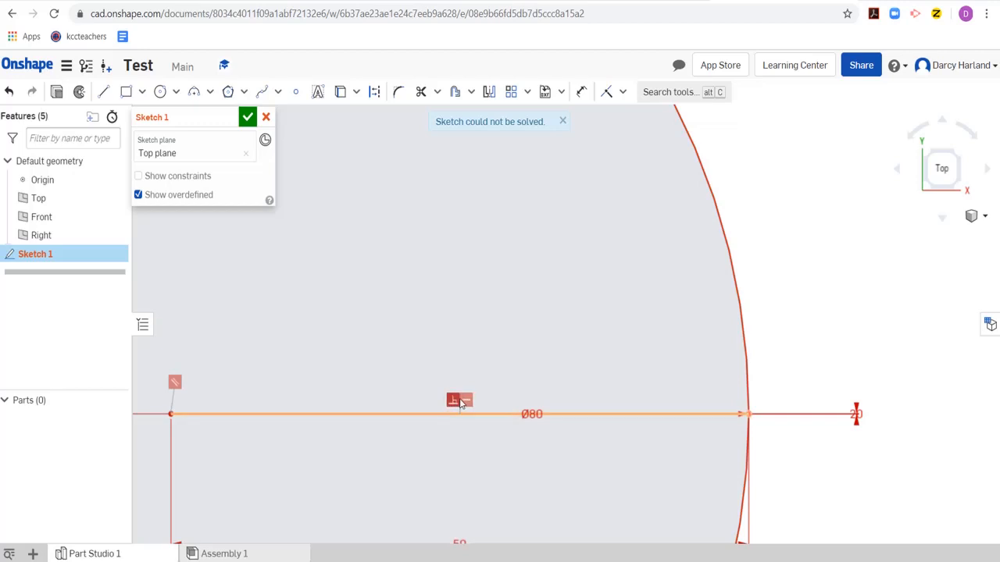
- Delete the conflicting horizontal, parallel and perpendicular constraints along the flattened rectangle and at its end on the circle
{"action": "left_click", "coordinate": [470, 404]}
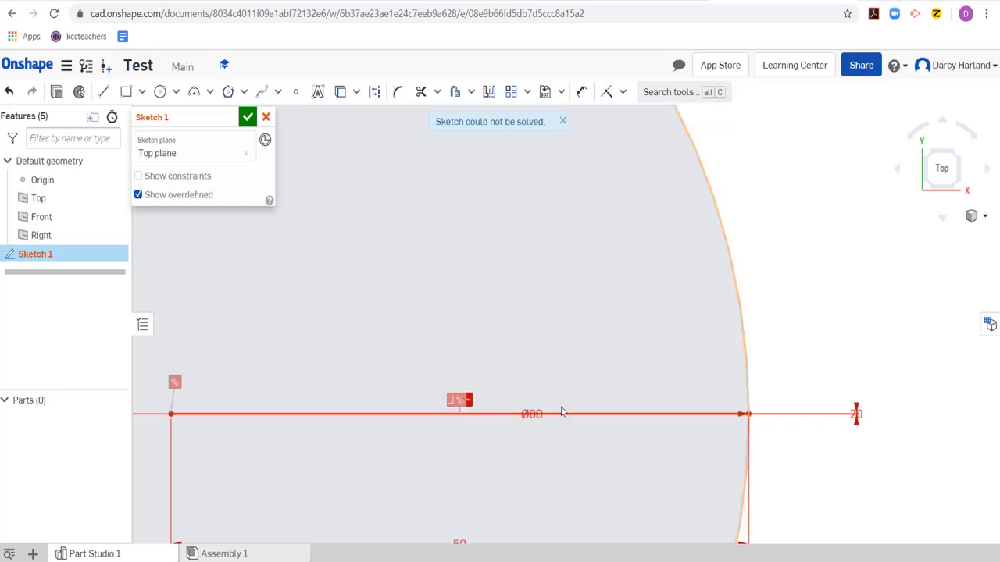
{"action": "key", "text": "Delete"}
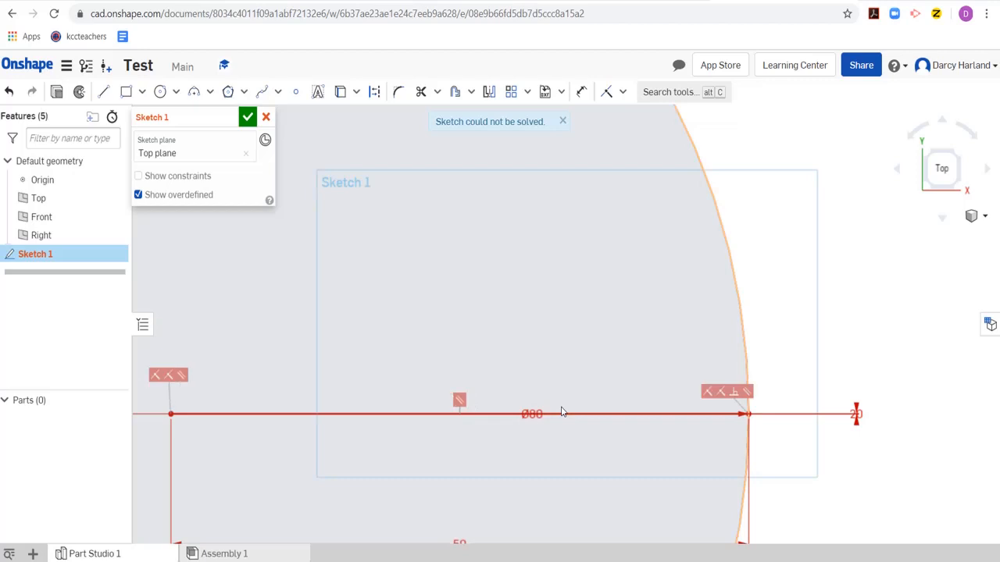
{"action": "left_click", "coordinate": [748, 392]}
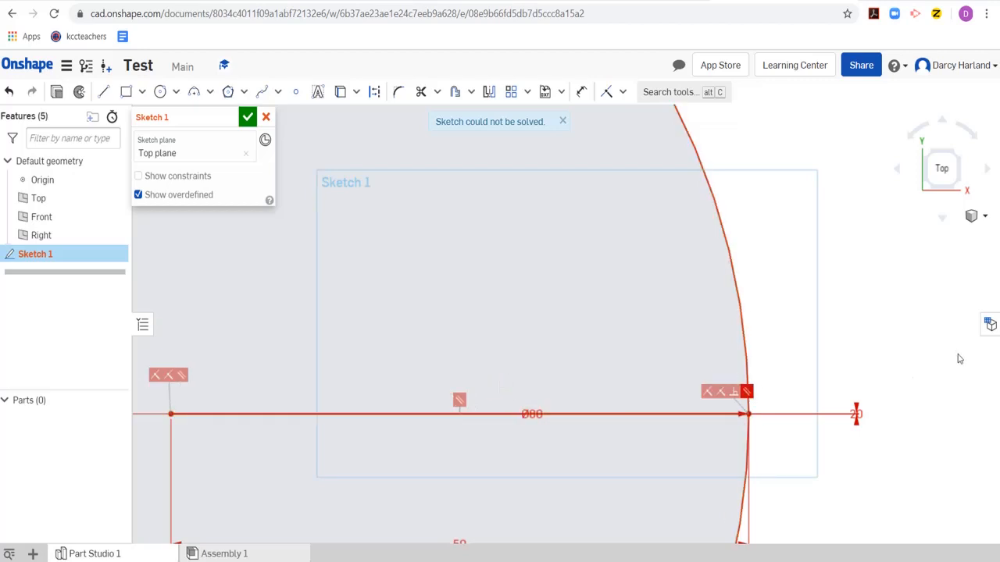
{"action": "key", "text": "Delete"}
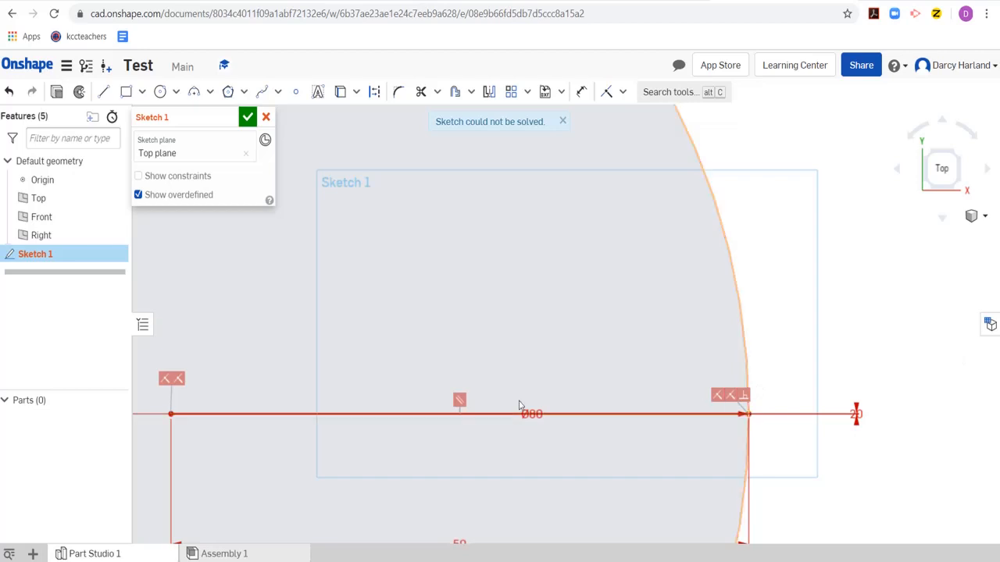
{"action": "scroll", "coordinate": [398, 340], "scroll_direction": "down", "scroll_amount": 3}
{"action": "scroll", "coordinate": [404, 364], "scroll_direction": "up", "scroll_amount": 1}
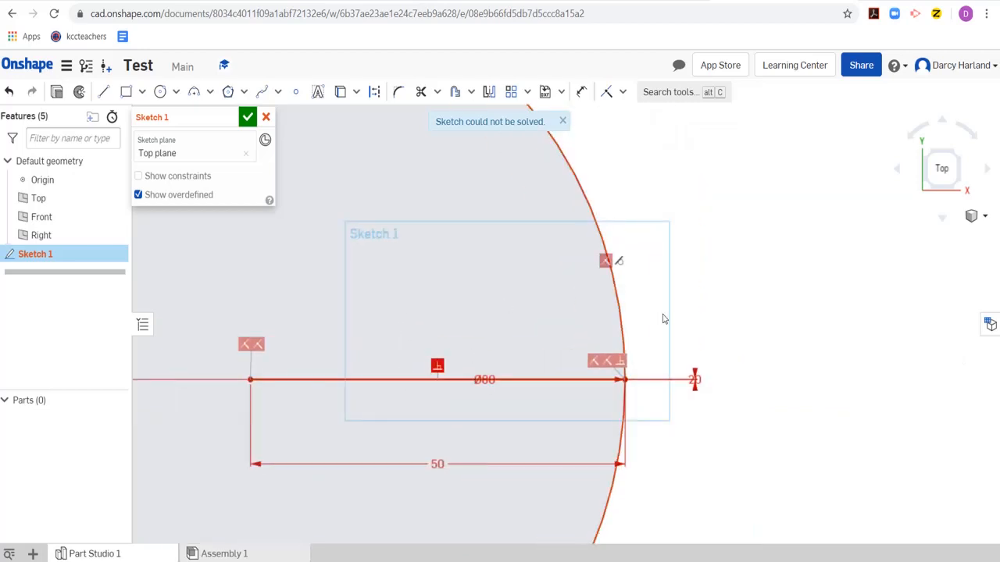
{"action": "key", "text": "ctrl+z"}
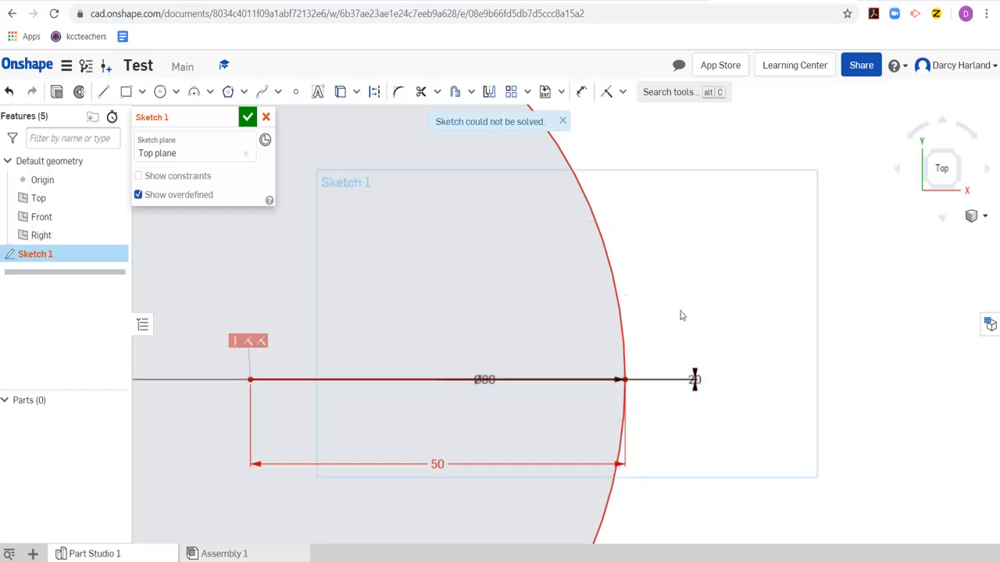
- Try deleting a coincident constraint at the circle's centre, and undo the deletion
{"action": "scroll", "coordinate": [358, 365], "scroll_direction": "down", "scroll_amount": 4}
{"action": "scroll", "coordinate": [307, 304], "scroll_direction": "up", "scroll_amount": 3}
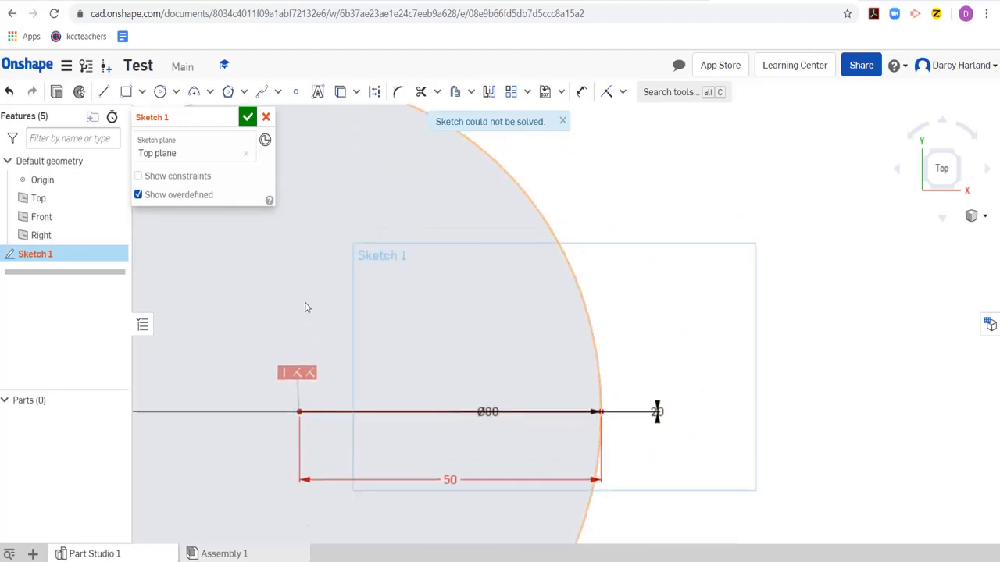
{"action": "scroll", "coordinate": [307, 307], "scroll_direction": "up", "scroll_amount": 1}
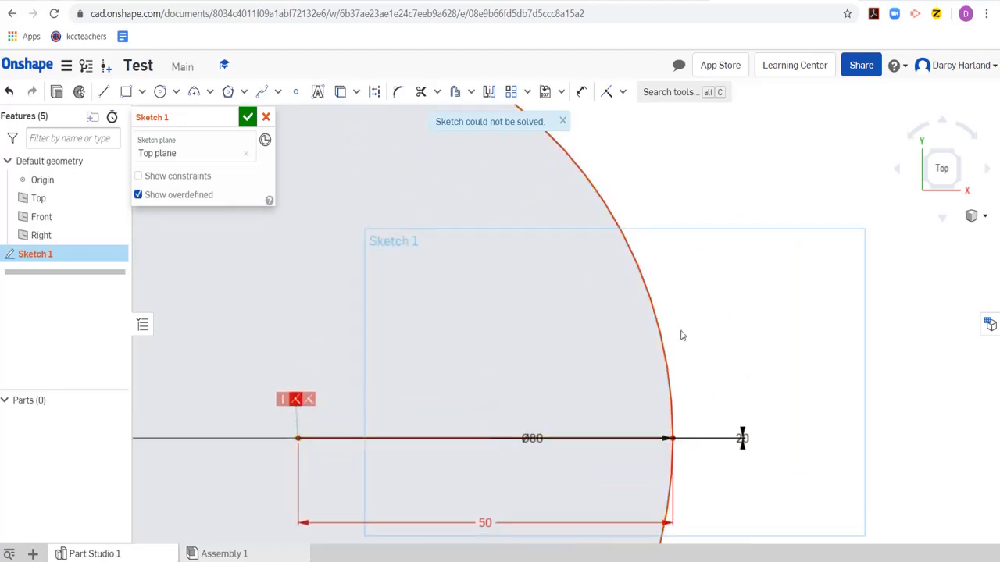
{"action": "key", "text": "ctrl+z"}
{"action": "scroll", "coordinate": [511, 374], "scroll_direction": "down", "scroll_amount": 6}
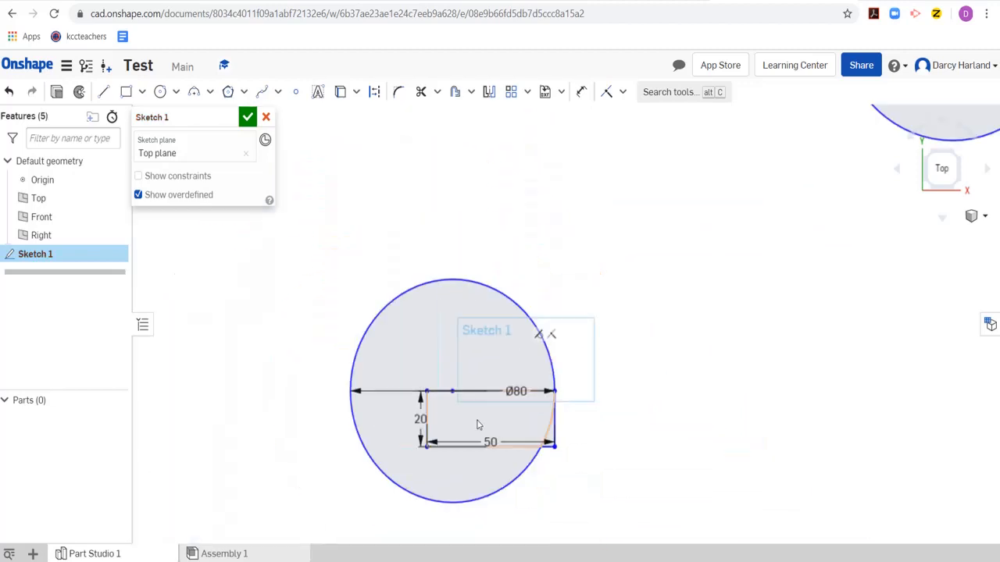
{"action": "scroll", "coordinate": [465, 441], "scroll_direction": "up", "scroll_amount": 4}
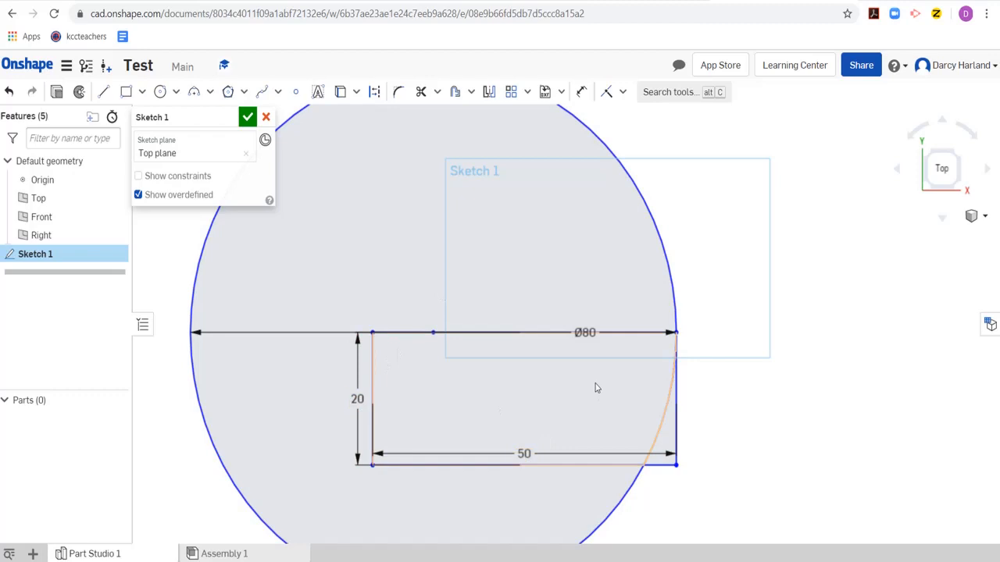
{"action": "key", "text": "ctrl+z"}
- Delete the vertical constraint and a coincident constraint at the circle's centre, plus the tangent constraint on the circle
{"action": "left_click", "coordinate": [417, 296]}
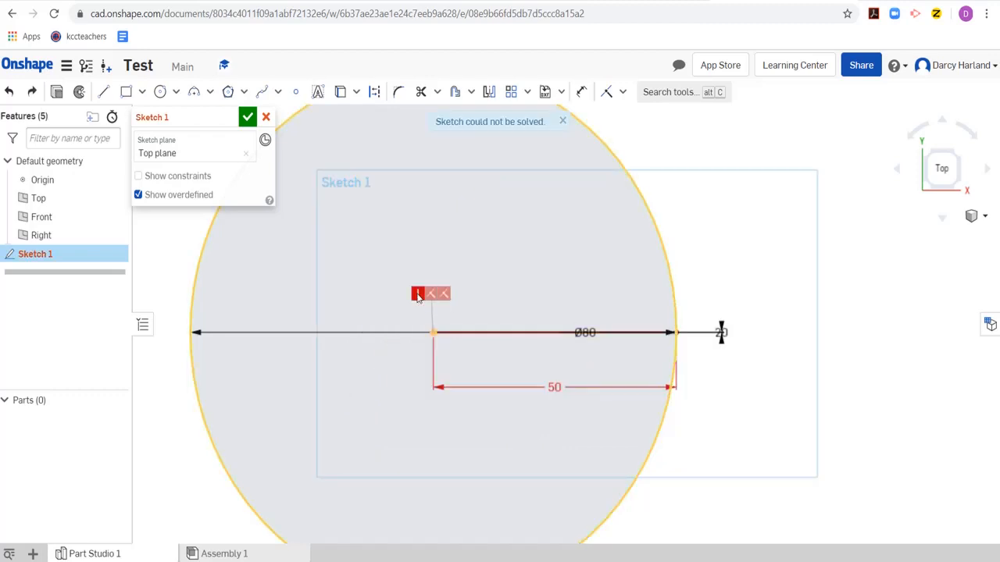
{"action": "key", "text": "Delete"}
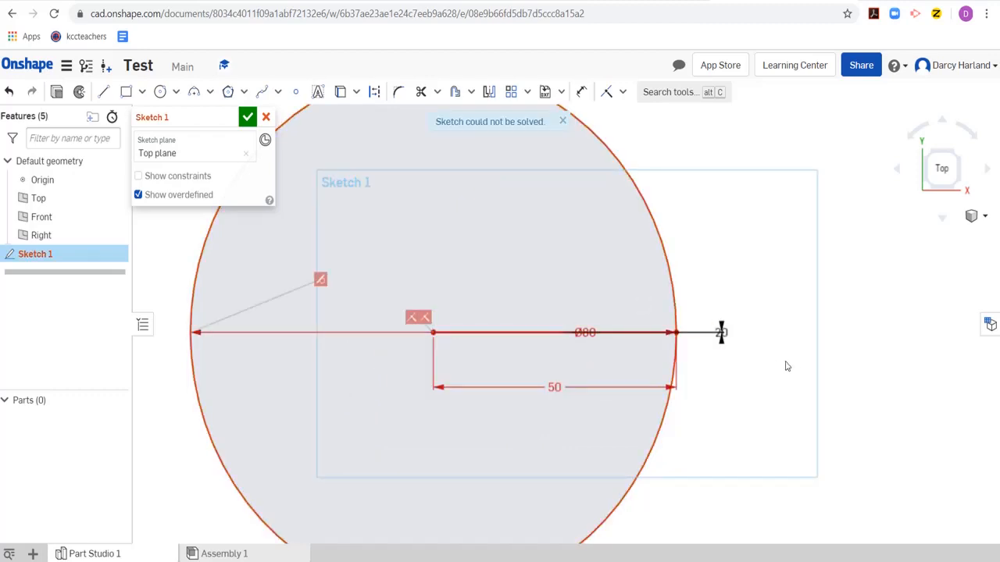
{"action": "left_click", "coordinate": [320, 279]}
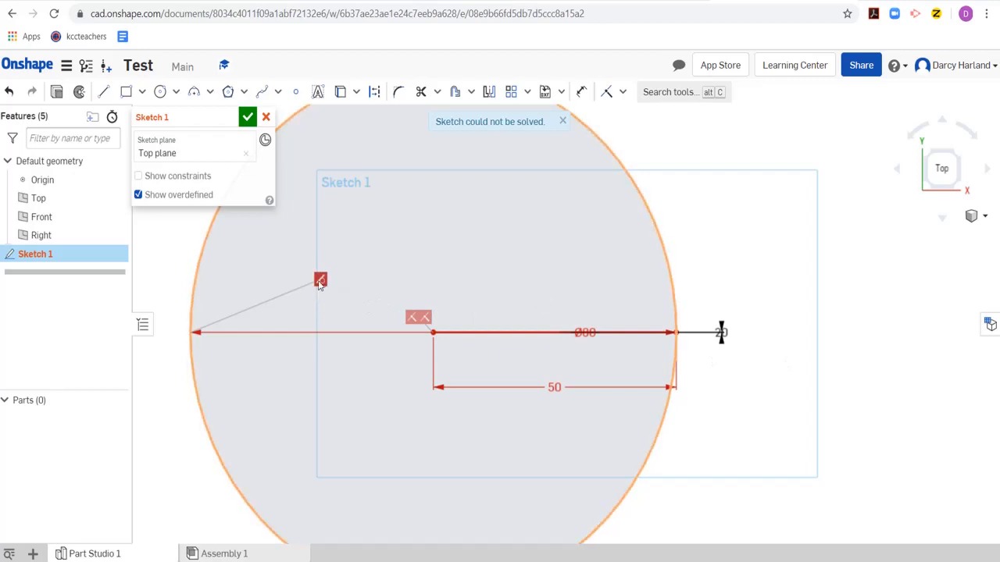
{"action": "key", "text": "Delete"}
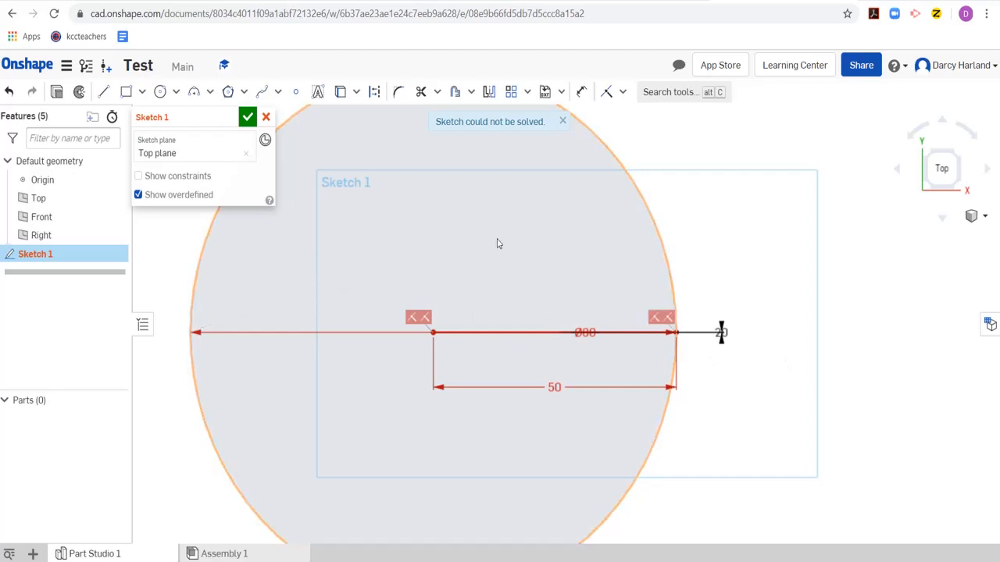
{"action": "left_click", "coordinate": [415, 316]}
{"action": "key", "text": "Delete"}
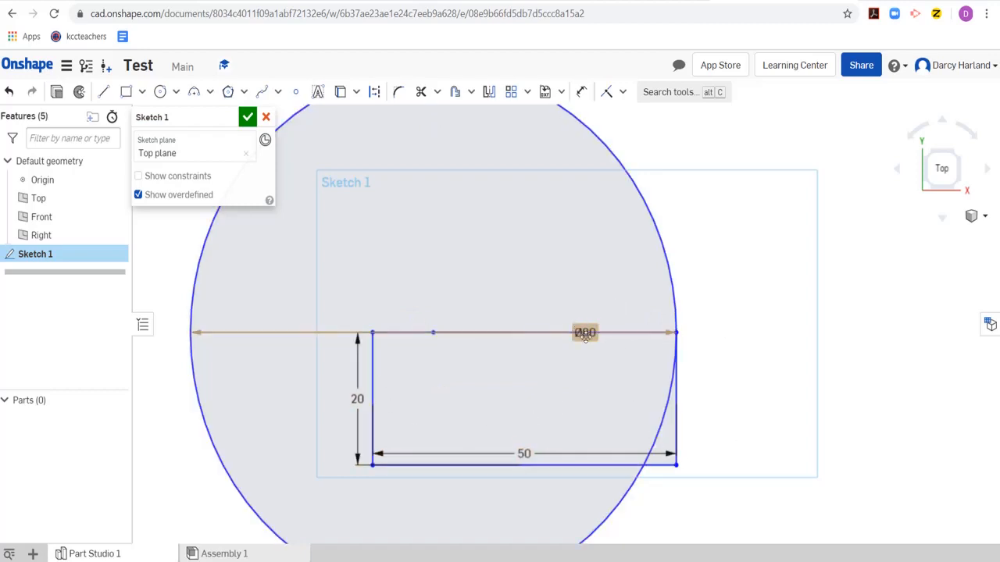
- Move the Ø80 dimension to a slanted position above the rectangle's upper edge and look through the available sketch constraints
{"action": "left_click_drag", "start_coordinate": [586, 333], "coordinate": [553, 263]}
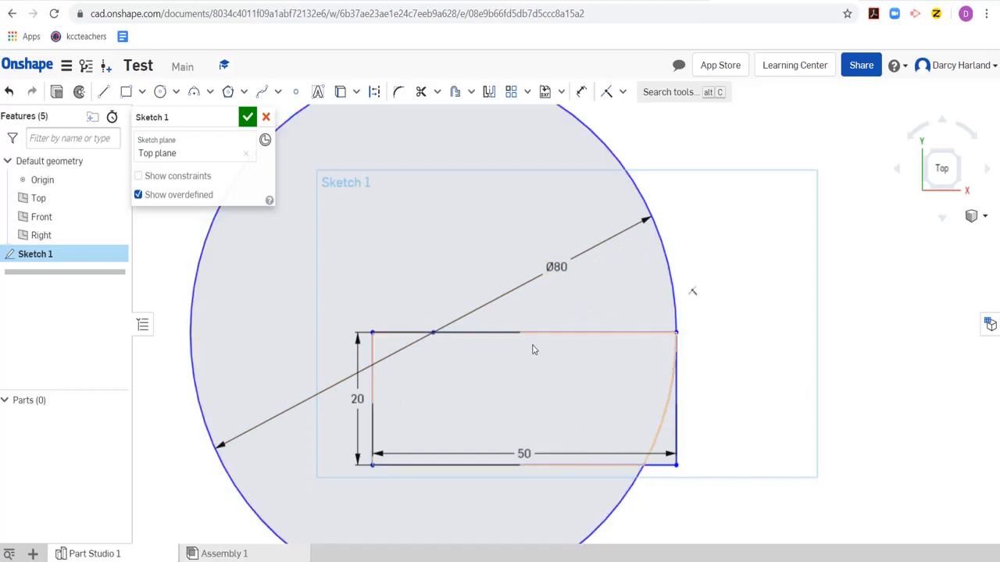
{"action": "scroll", "coordinate": [502, 431], "scroll_direction": "down", "scroll_amount": 2}
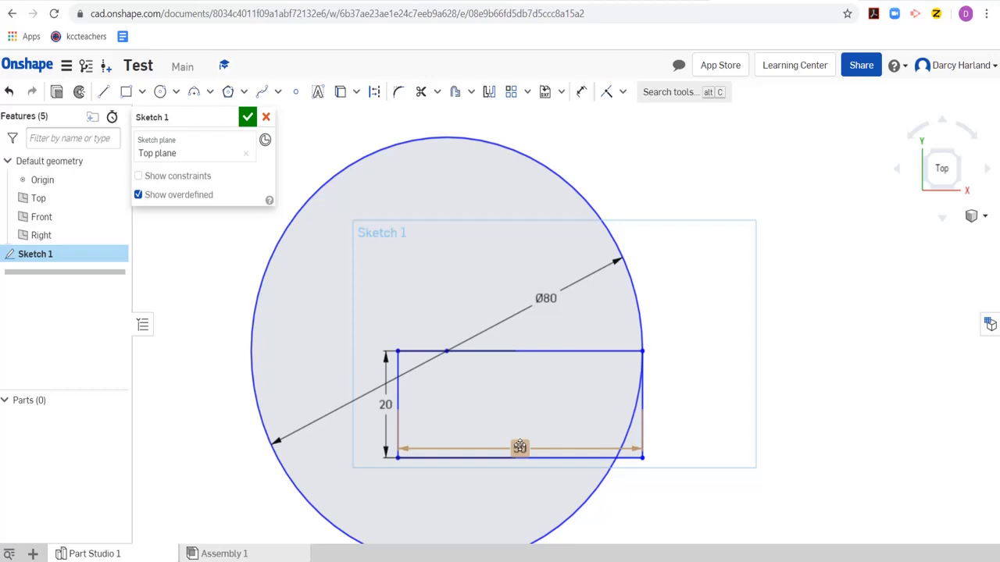
{"action": "left_click", "coordinate": [622, 91]}
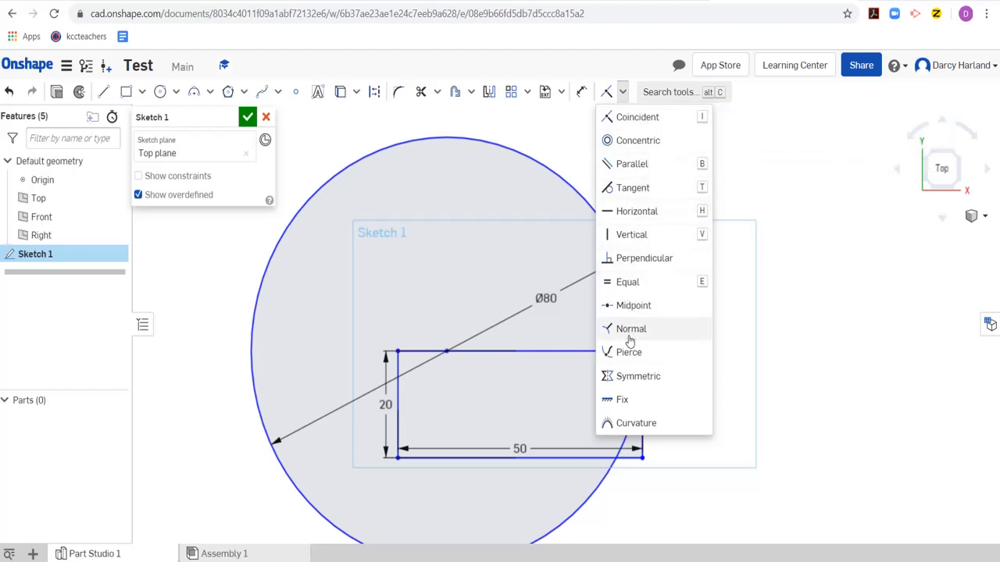
{"action": "left_click", "coordinate": [835, 355]}
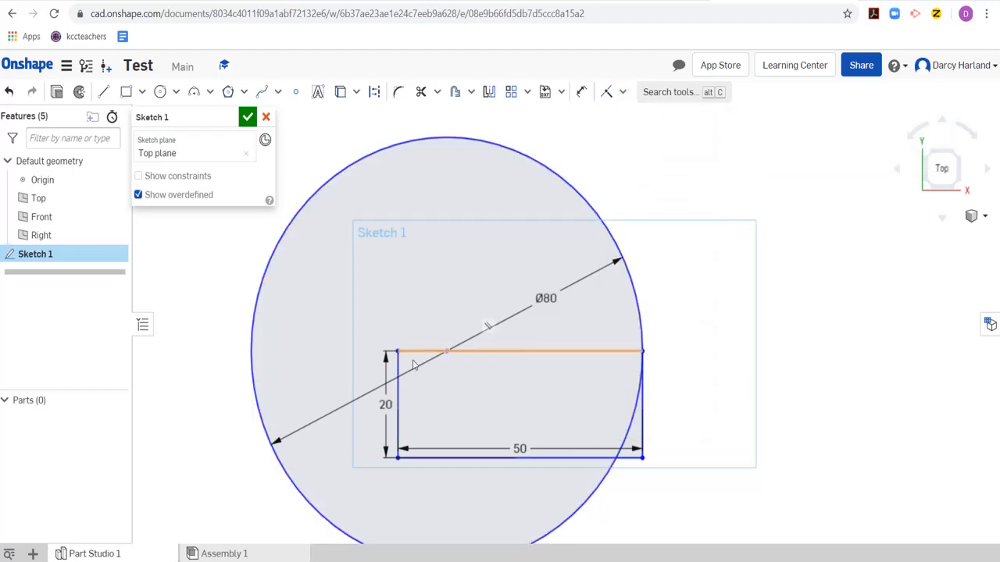
- Delete the rectangle's 50 and 20 dimensions and move its inner vertical side to line up with the circle's centre
{"action": "left_click", "coordinate": [521, 447]}
{"action": "key", "text": "Delete"}
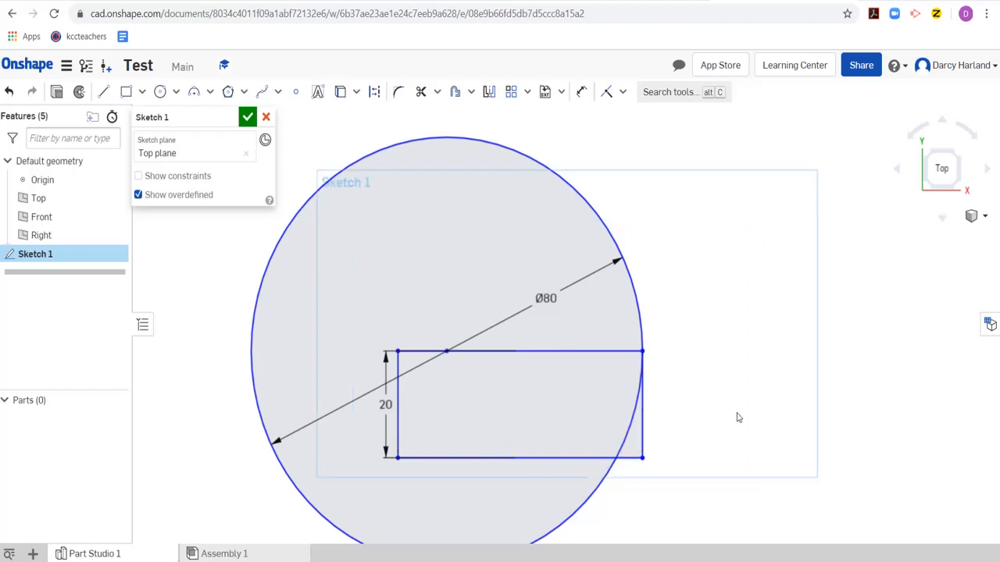
{"action": "left_click", "coordinate": [408, 404]}
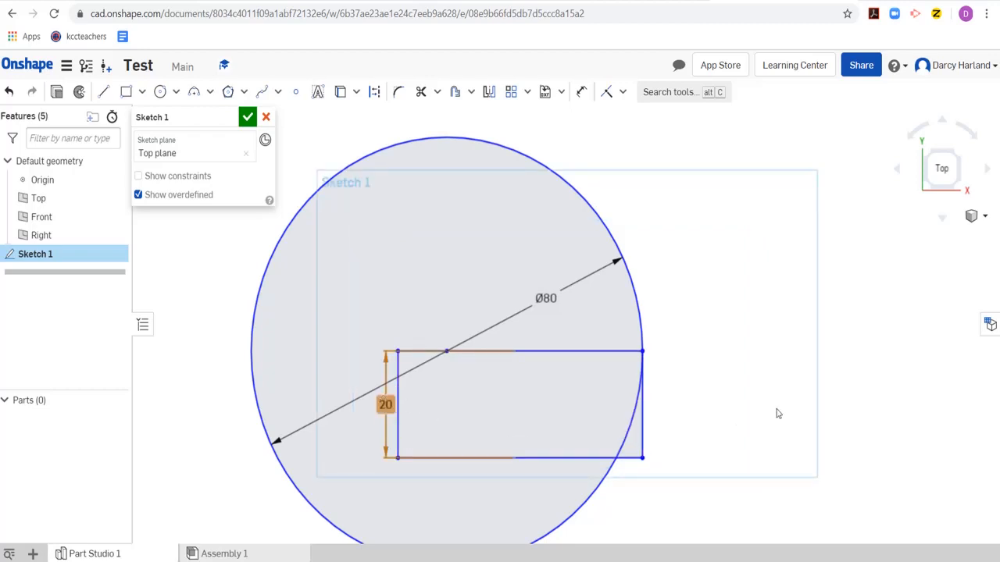
{"action": "key", "text": "Delete"}
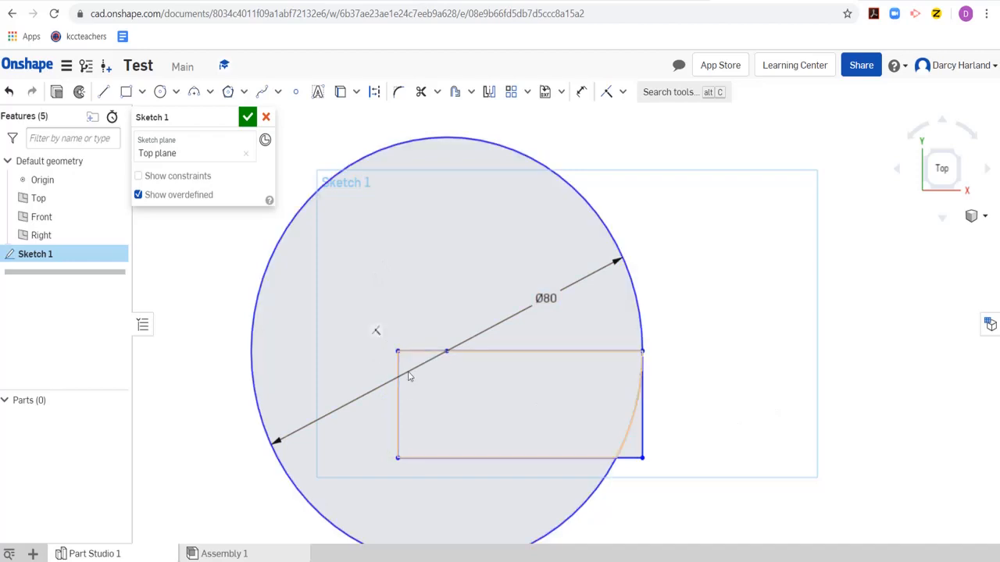
{"action": "left_click_drag", "start_coordinate": [398, 421], "coordinate": [446, 425]}
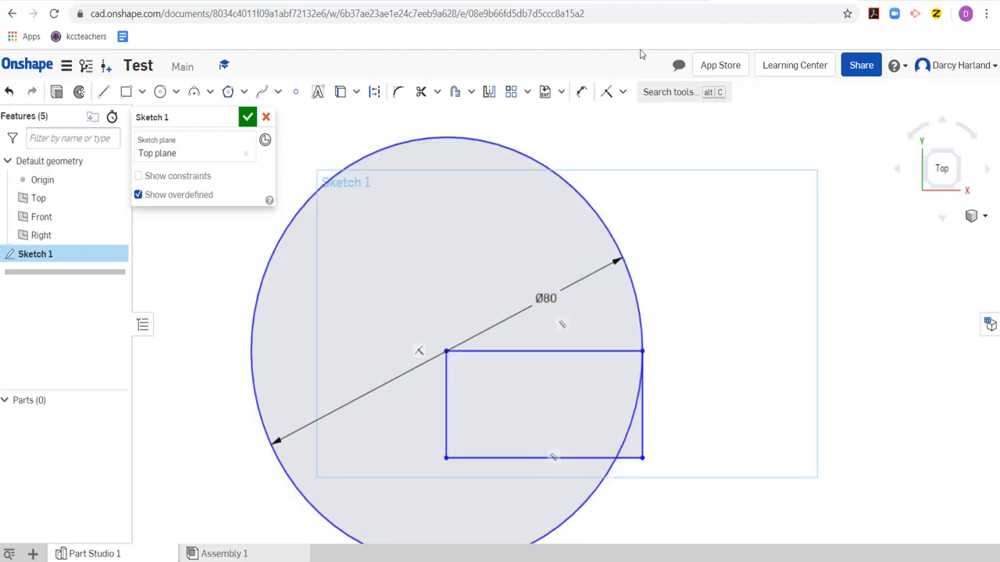
- Dimension the width between the rectangle's two lower corners and set it to 40 mm
{"action": "left_click", "coordinate": [581, 92]}
{"action": "left_click", "coordinate": [445, 459]}
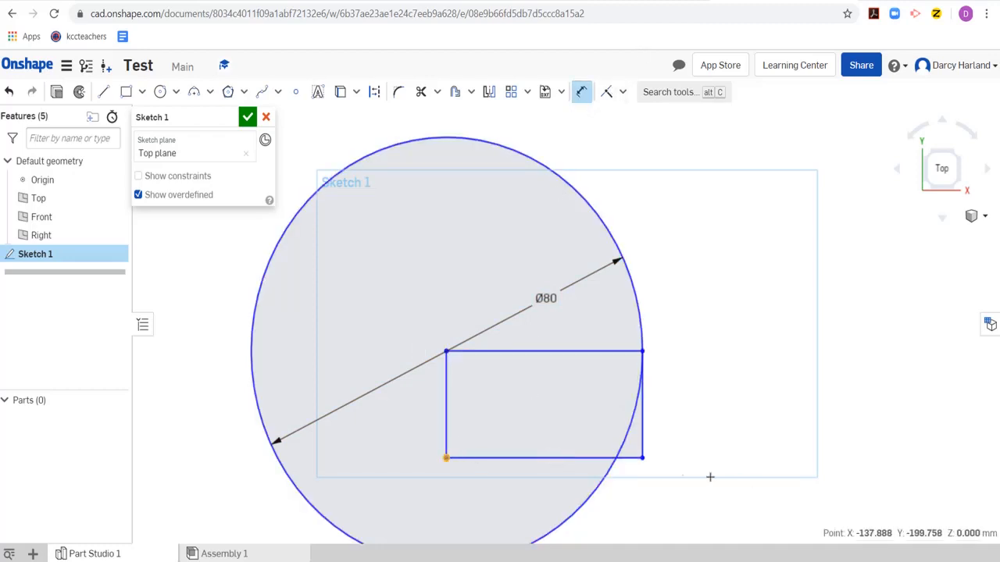
{"action": "left_click", "coordinate": [642, 458]}
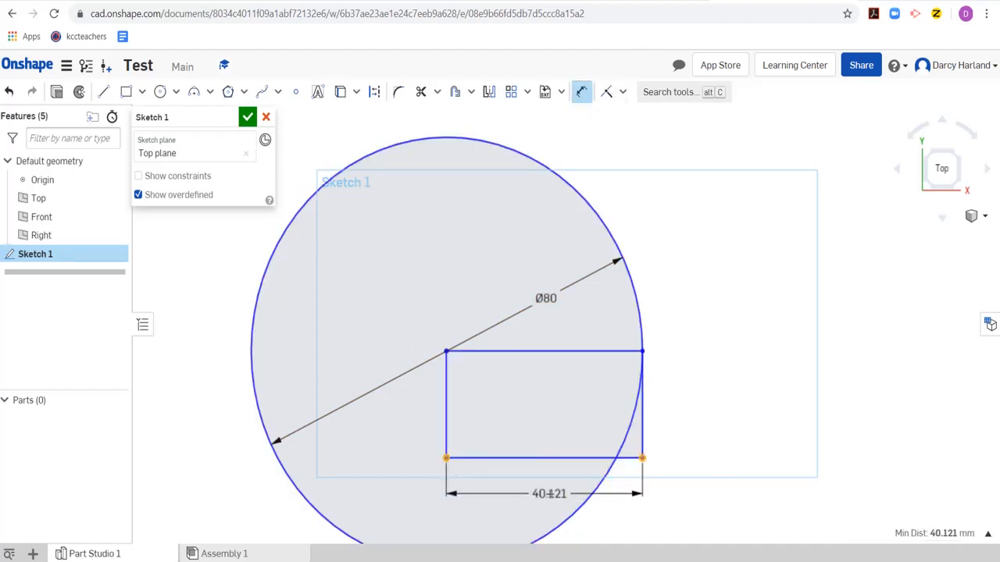
{"action": "left_click", "coordinate": [544, 496]}
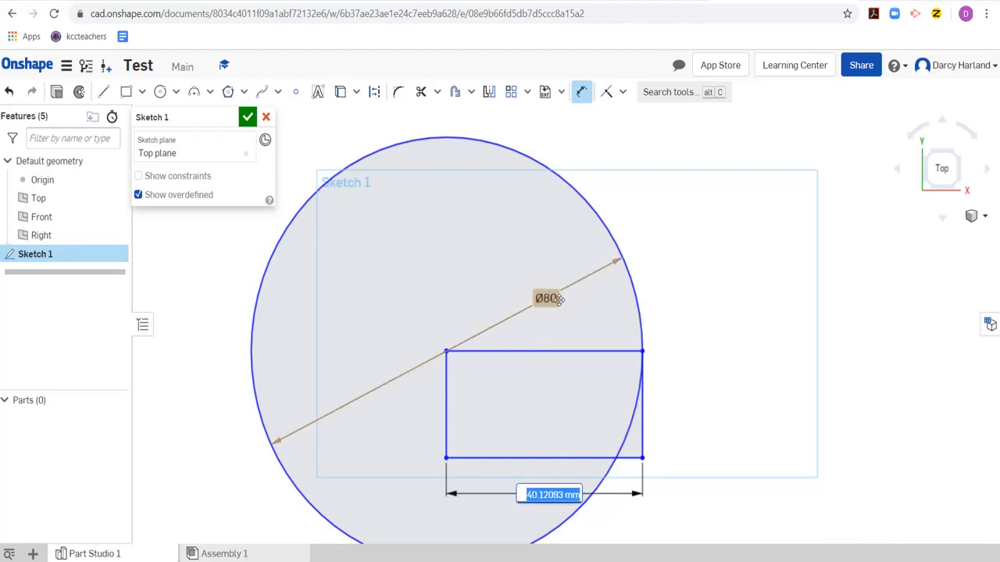
{"action": "type", "text": "0"}
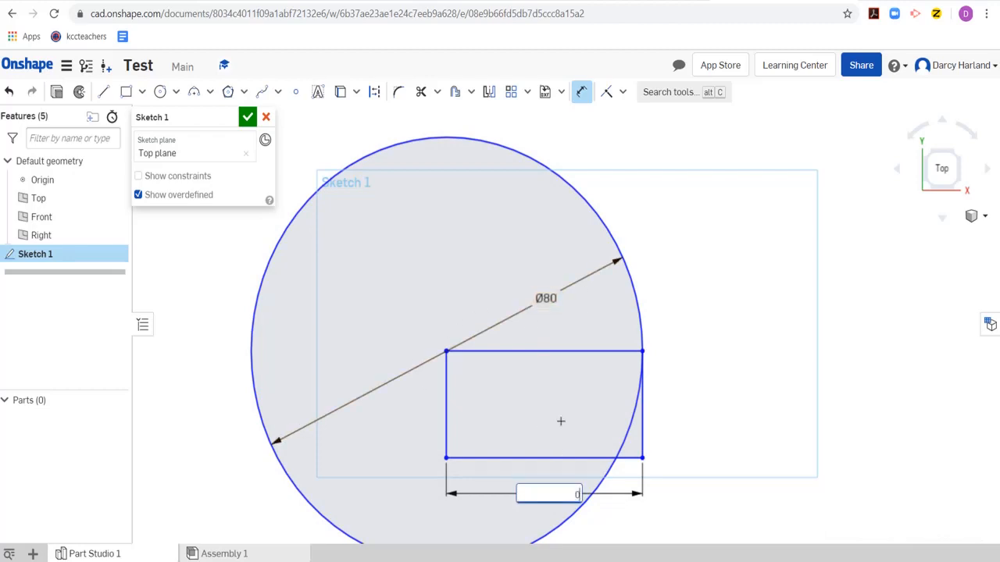
{"action": "type", "text": "0"}
{"action": "key", "text": "Return"}
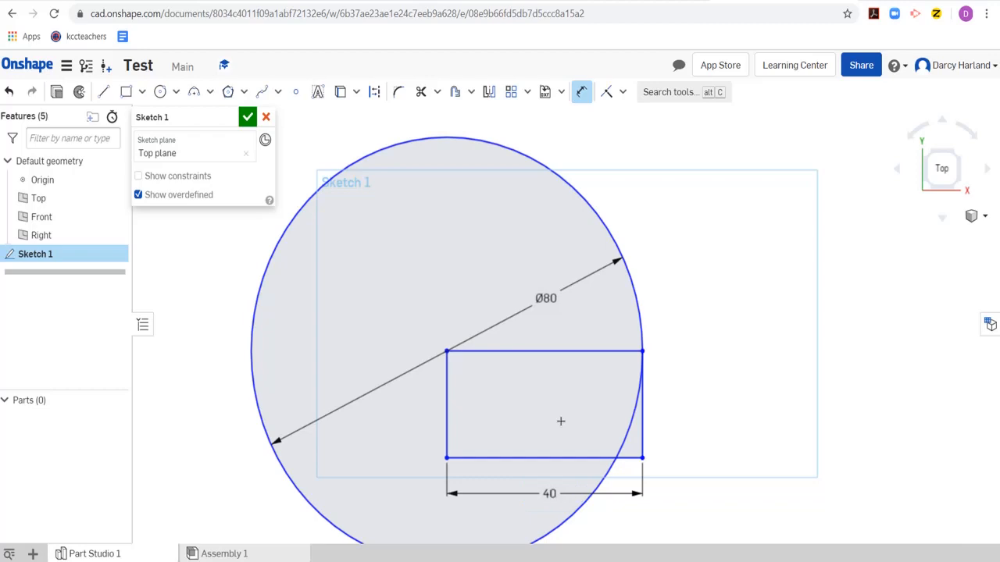
- Undo the 40 mm width edit and snap the rectangle's inner upper corner onto the Ø80 circle's centre point
{"action": "scroll", "coordinate": [445, 356], "scroll_direction": "up", "scroll_amount": 5}
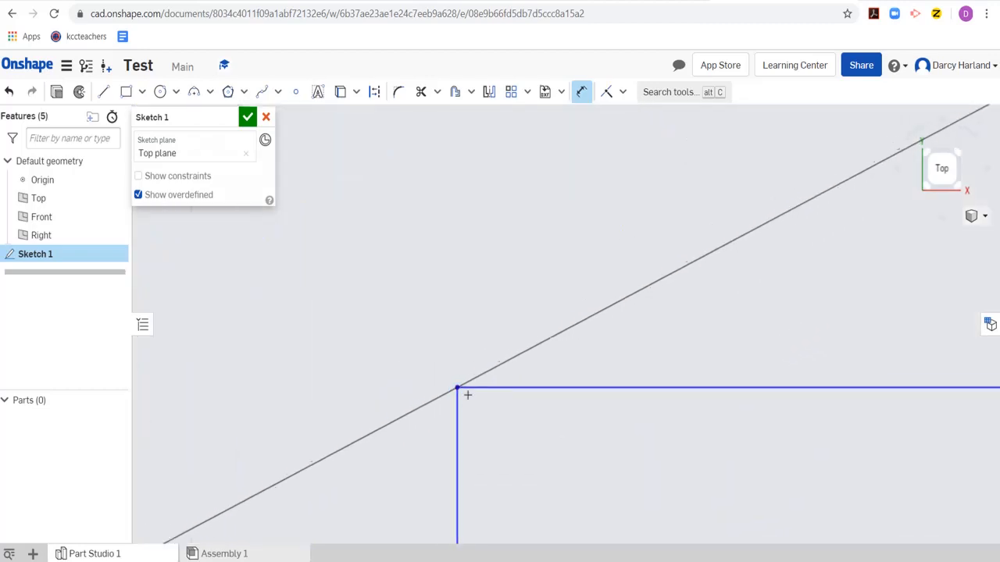
{"action": "key", "text": "Escape"}
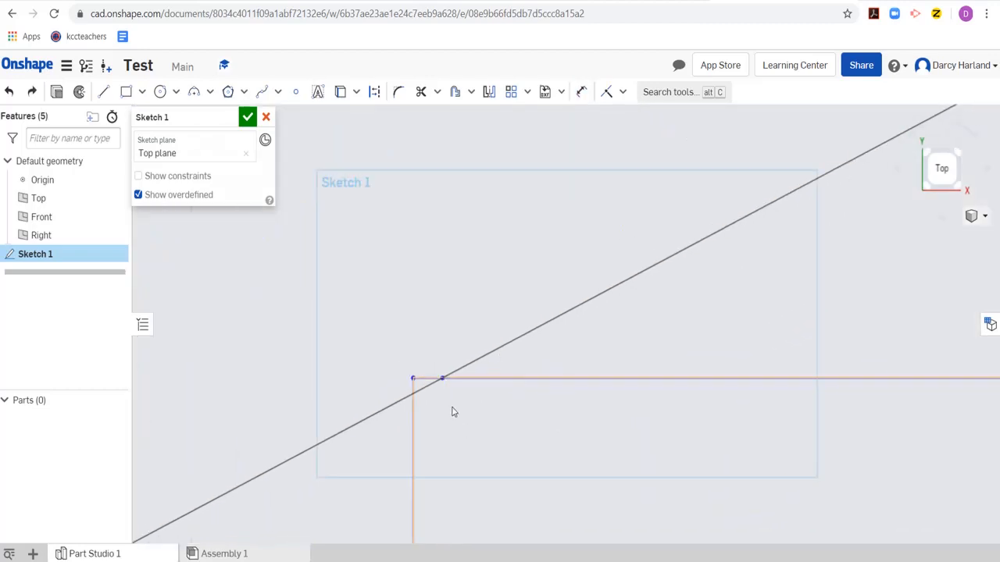
{"action": "scroll", "coordinate": [411, 390], "scroll_direction": "up", "scroll_amount": 7}
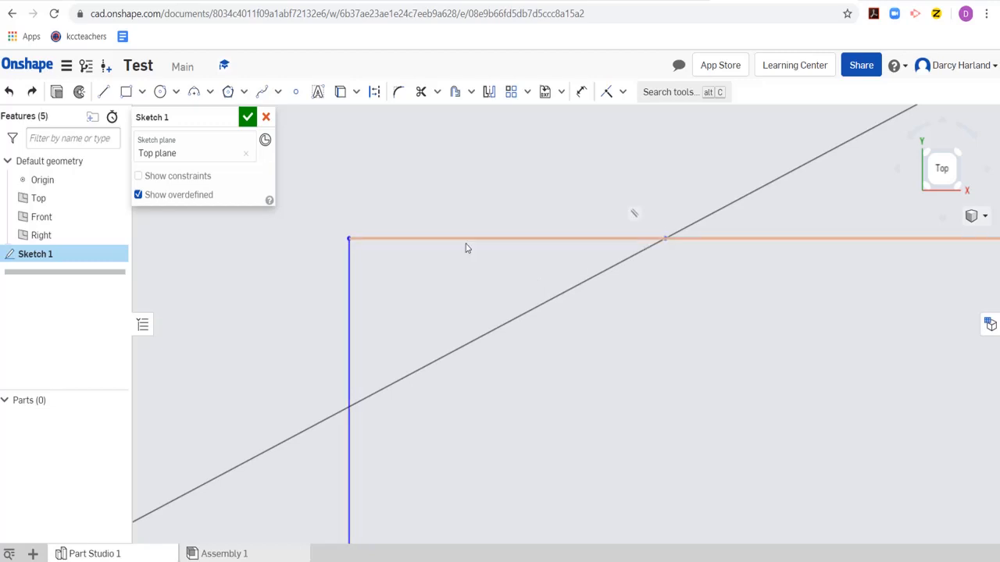
{"action": "left_click", "coordinate": [353, 234]}
{"action": "left_click", "coordinate": [508, 305]}
{"action": "left_click", "coordinate": [500, 312]}
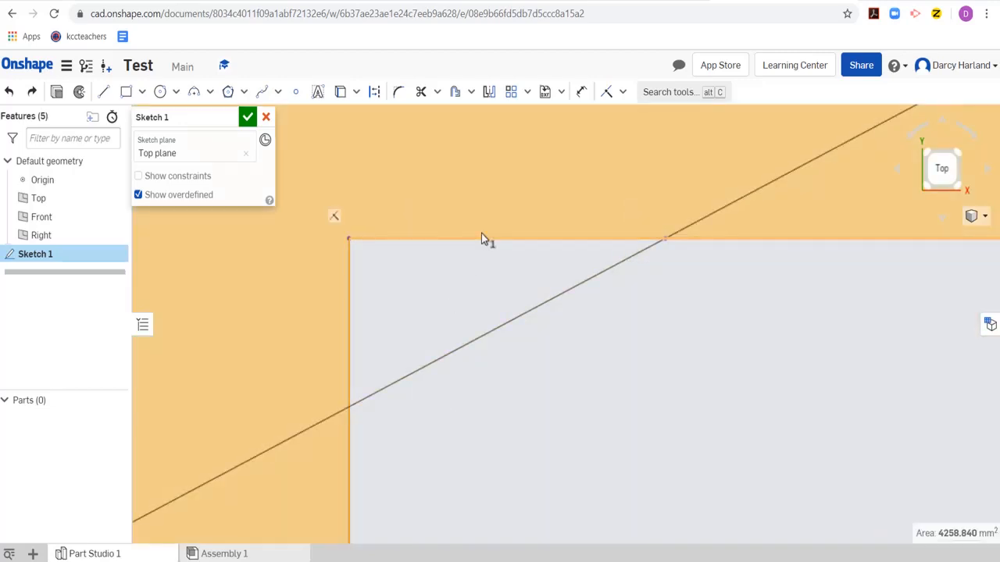
{"action": "scroll", "coordinate": [476, 250], "scroll_direction": "down", "scroll_amount": 4}
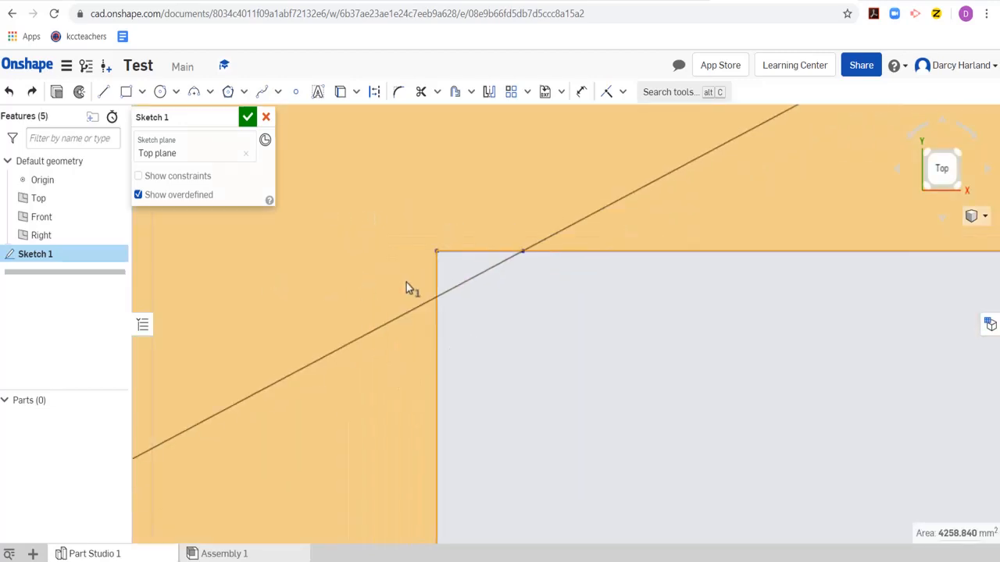
{"action": "left_click", "coordinate": [472, 291]}
{"action": "left_click_drag", "start_coordinate": [437, 253], "coordinate": [524, 258]}
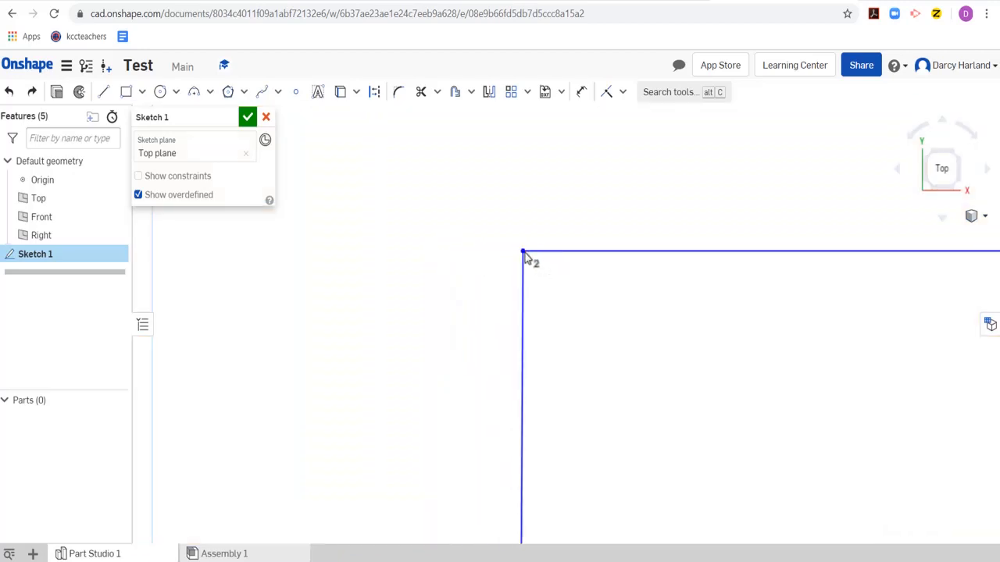
- Set the dimension below the rectangle's lower edge to 40 mm
{"action": "scroll", "coordinate": [752, 350], "scroll_direction": "down", "scroll_amount": 5}
{"action": "scroll", "coordinate": [847, 402], "scroll_direction": "down", "scroll_amount": 5}
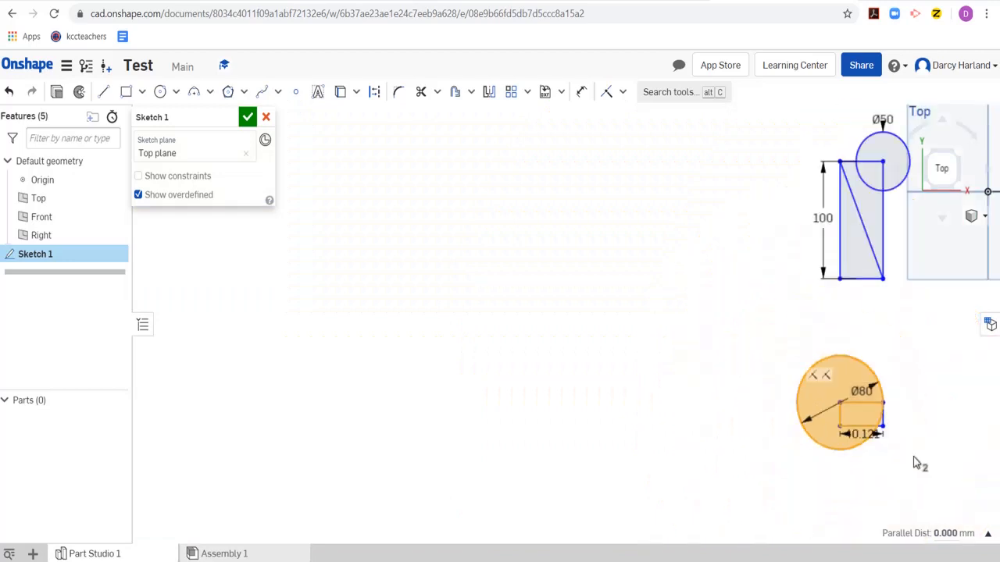
{"action": "scroll", "coordinate": [696, 338], "scroll_direction": "up", "scroll_amount": 10}
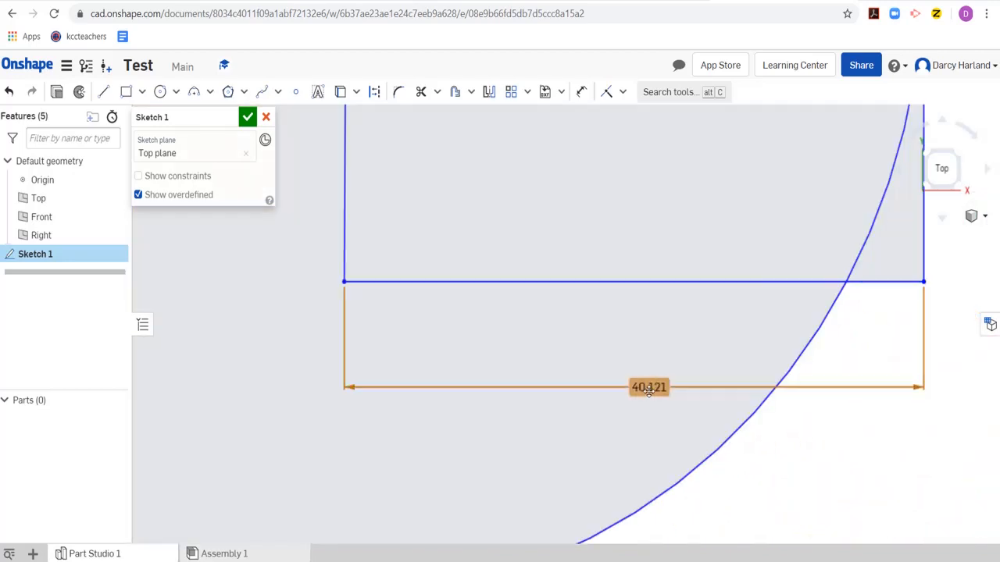
{"action": "double_click", "coordinate": [649, 388]}
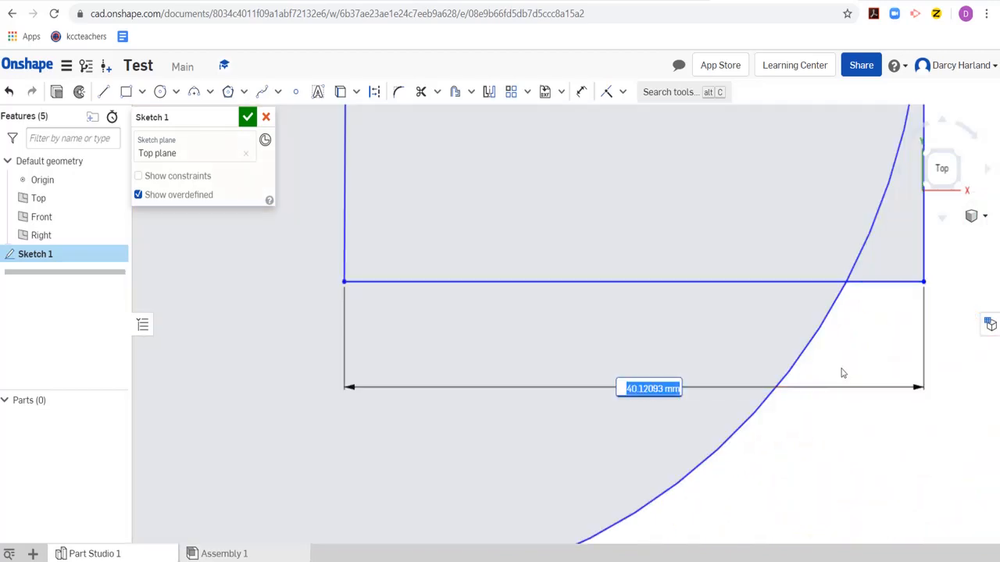
{"action": "type", "text": "40"}
{"action": "key", "text": "Return"}
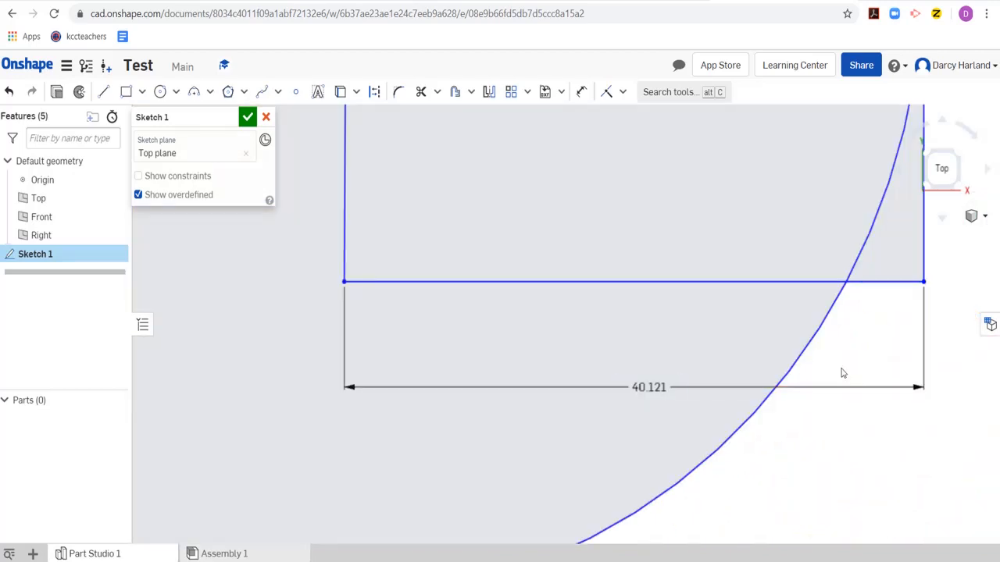
- Examine where the rectangle's outer upper corner meets the circle, and review all the figures in the sketch
{"action": "scroll", "coordinate": [776, 271], "scroll_direction": "down", "scroll_amount": 5}
{"action": "scroll", "coordinate": [776, 271], "scroll_direction": "up", "scroll_amount": 5}
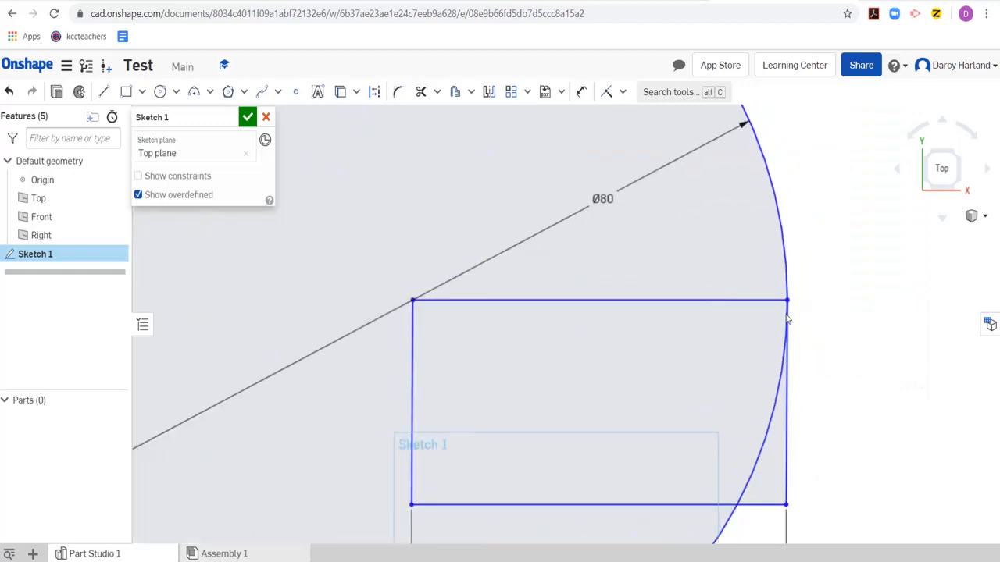
{"action": "scroll", "coordinate": [788, 303], "scroll_direction": "up", "scroll_amount": 5}
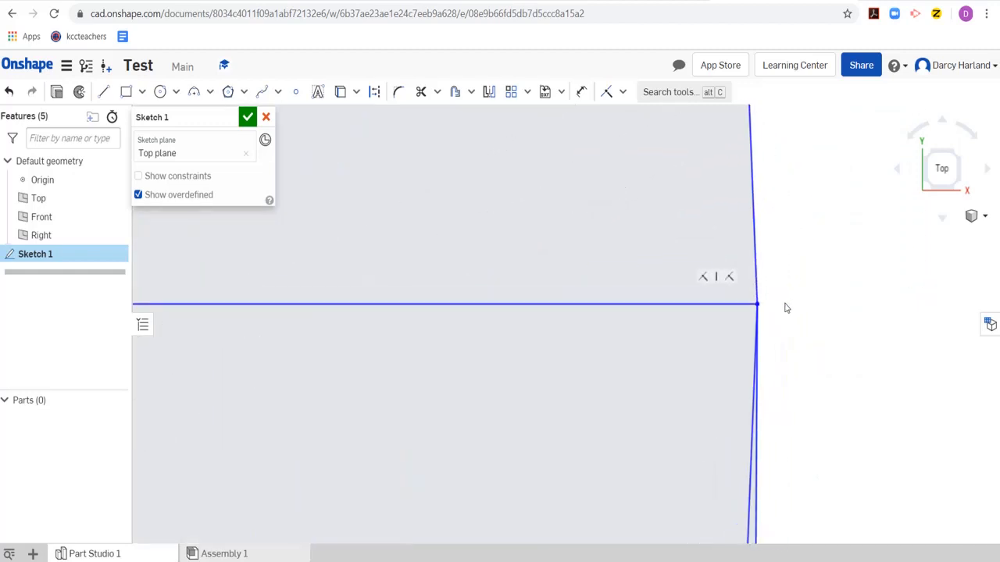
{"action": "scroll", "coordinate": [570, 325], "scroll_direction": "down", "scroll_amount": 10}
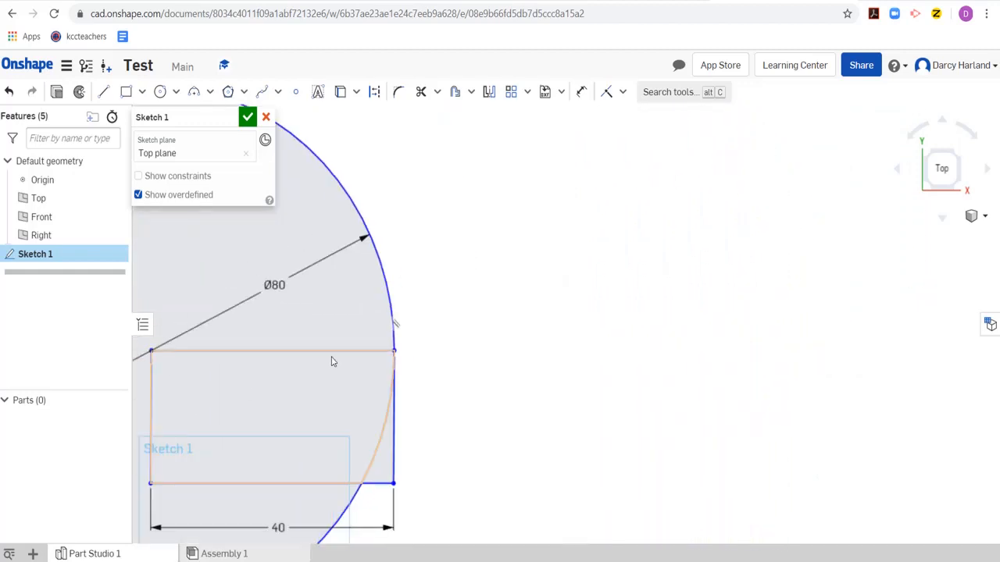
{"action": "scroll", "coordinate": [565, 288], "scroll_direction": "up", "scroll_amount": 2}
{"action": "scroll", "coordinate": [525, 271], "scroll_direction": "down", "scroll_amount": 12}
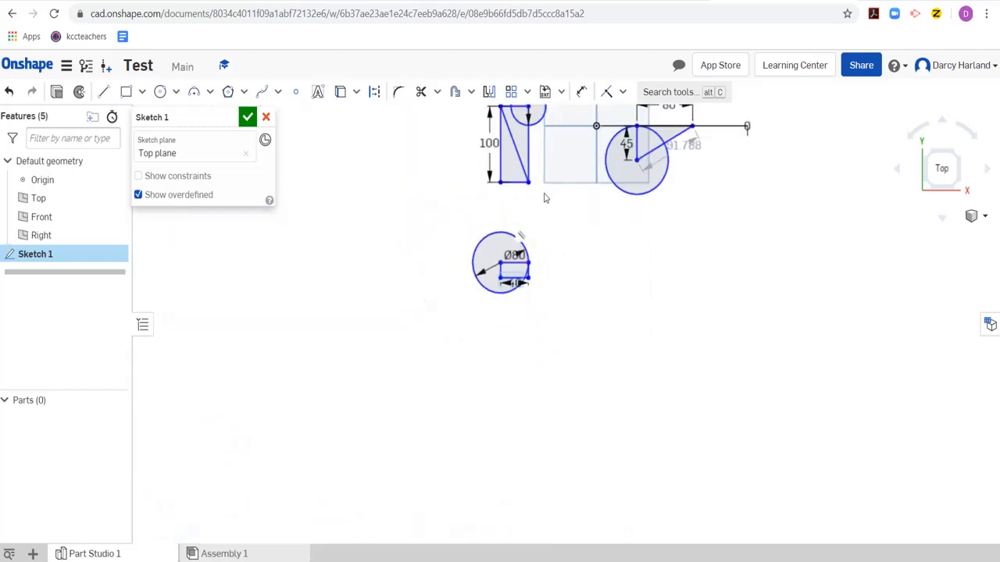
{"action": "scroll", "coordinate": [541, 196], "scroll_direction": "up", "scroll_amount": 2}
{"action": "middle_click_drag", "start_coordinate": [516, 229], "coordinate": [460, 293]}
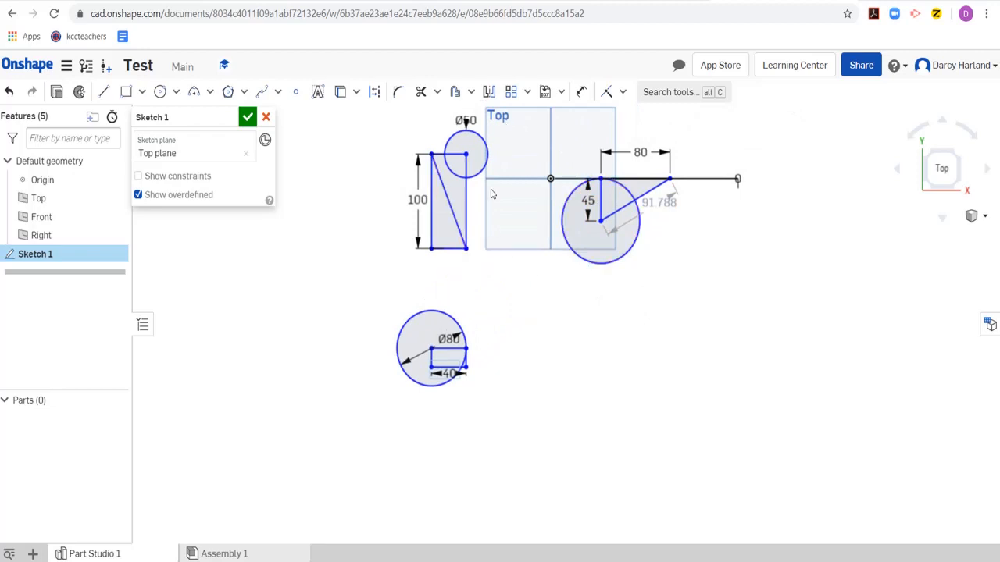
{"action": "mouse_move", "coordinate": [523, 273]}
{"action": "middle_mouse_down"}
{"action": "mouse_move", "coordinate": [506, 319]}
{"action": "mouse_move", "coordinate": [486, 326]}
{"action": "mouse_move", "coordinate": [485, 312]}
{"action": "middle_mouse_up"}
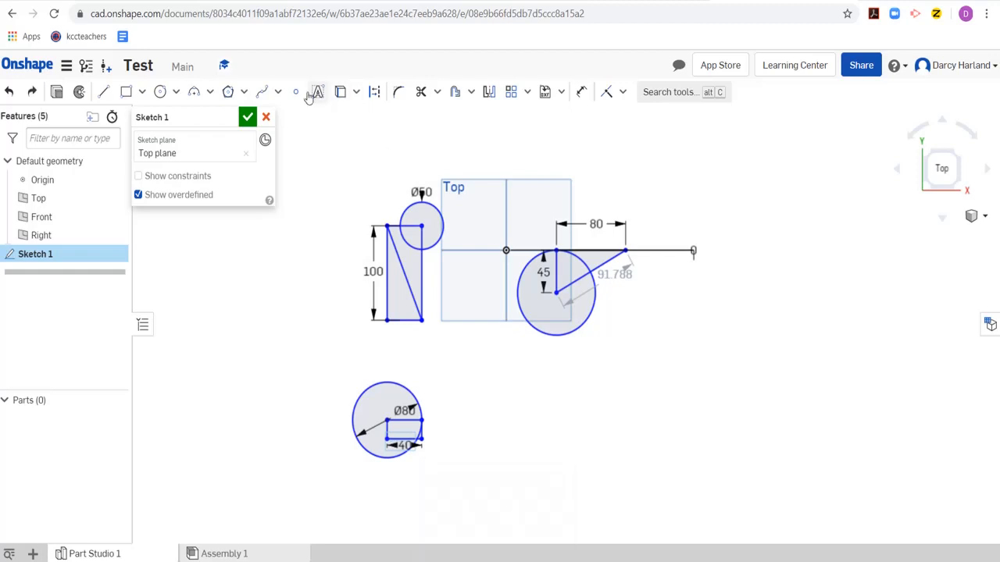
- Undo the sketch edits back to before the rectangle in the Ø80 circle was drawn and the conflicting dimensions and constraints were removed
{"action": "key", "text": "ctrl+z"}
{"action": "key", "text": "ctrl+z"}
{"action": "key", "text": "ctrl+z"}
{"action": "key", "text": "ctrl+z"}
{"action": "key", "text": "ctrl+z"}
{"action": "key", "text": "ctrl+z"}
{"action": "key", "text": "ctrl+z"}
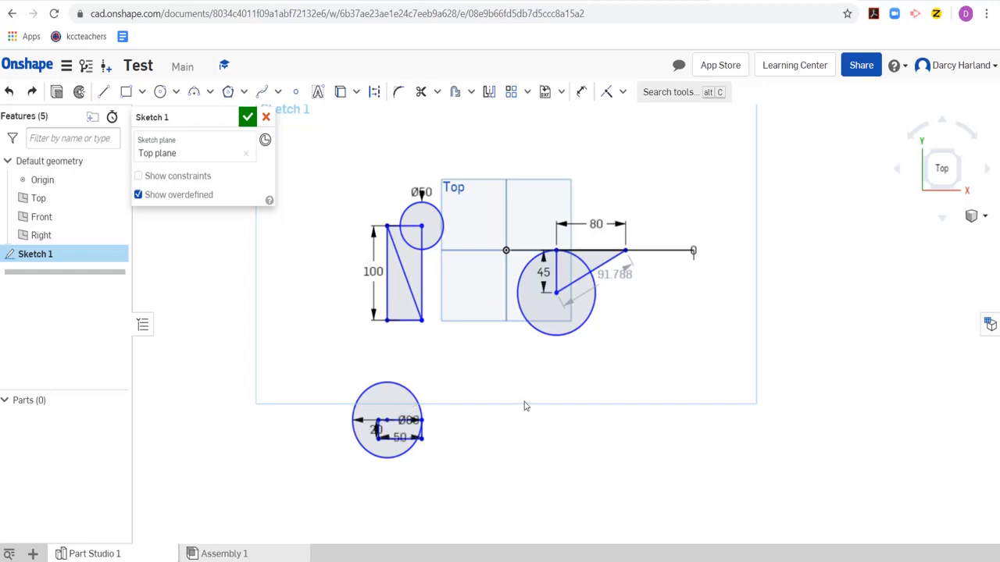
{"action": "key", "text": "ctrl+z"}
{"action": "key", "text": "ctrl+z"}
{"action": "key", "text": "ctrl+z"}
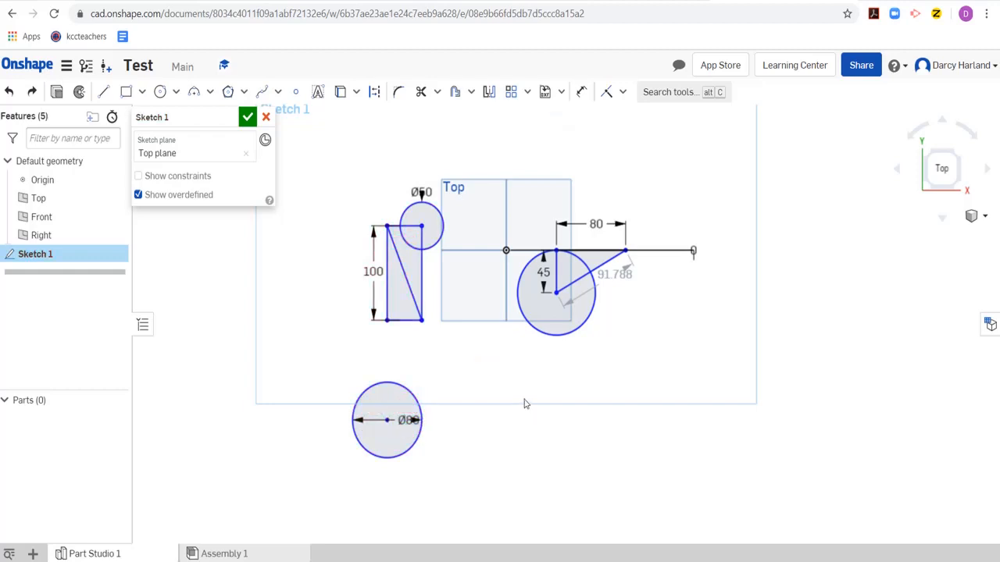
{"action": "key", "text": "ctrl+z"}
{"action": "key", "text": "ctrl+z"}
{"action": "key", "text": "ctrl+z"}
{"action": "key", "text": "ctrl+z"}
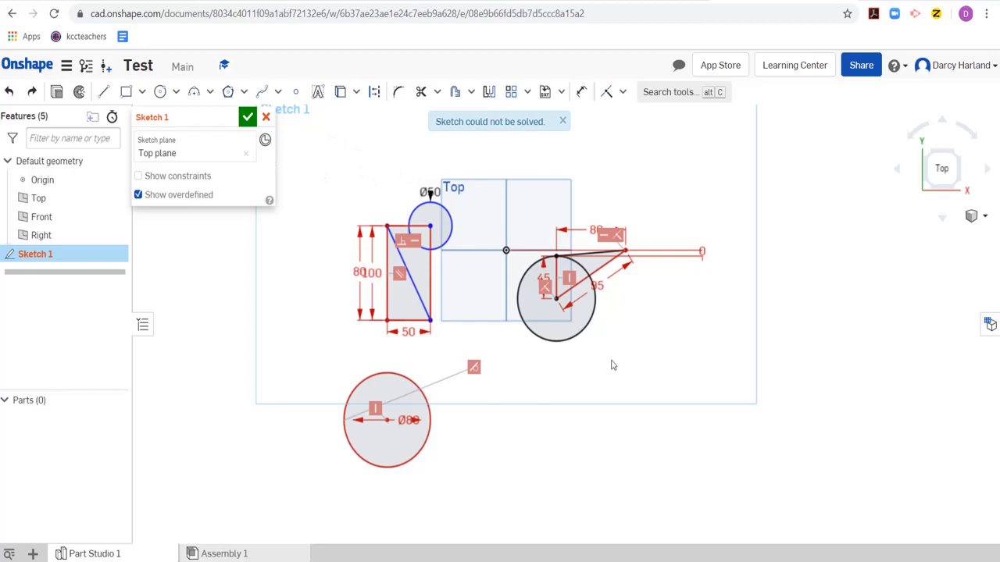
{"action": "scroll", "coordinate": [317, 218], "scroll_direction": "up", "scroll_amount": 2}
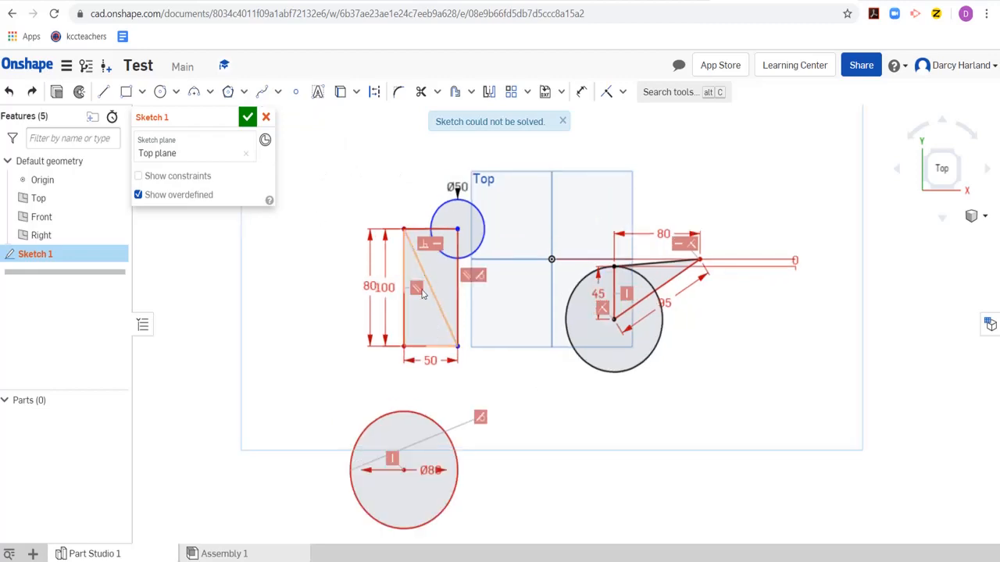